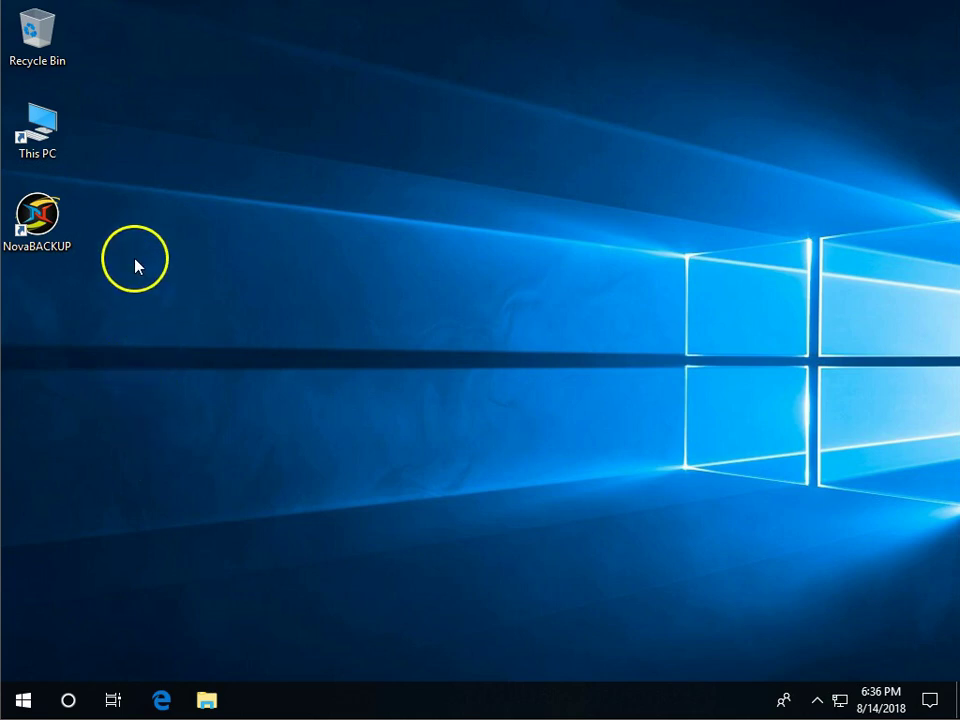
# - Open NovaBACKUP and launch the Image Backup tool for backup, restore and boot CD creation
pyautogui.click(55, 231)
pyautogui.doubleClick(55, 231)
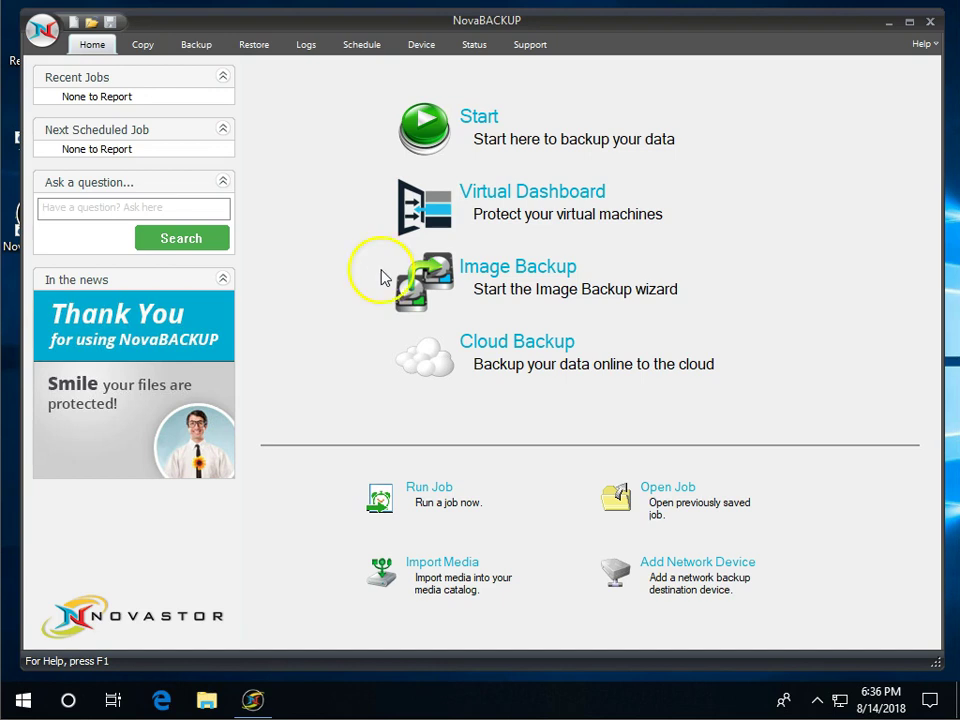
pyautogui.click(659, 276)
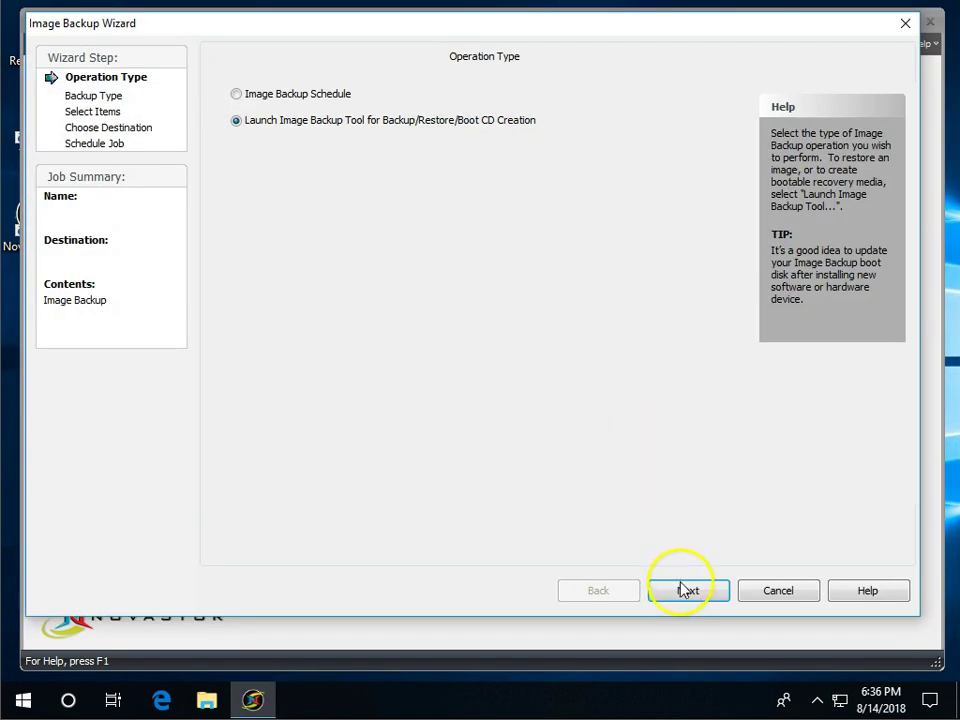
pyautogui.click(685, 590)
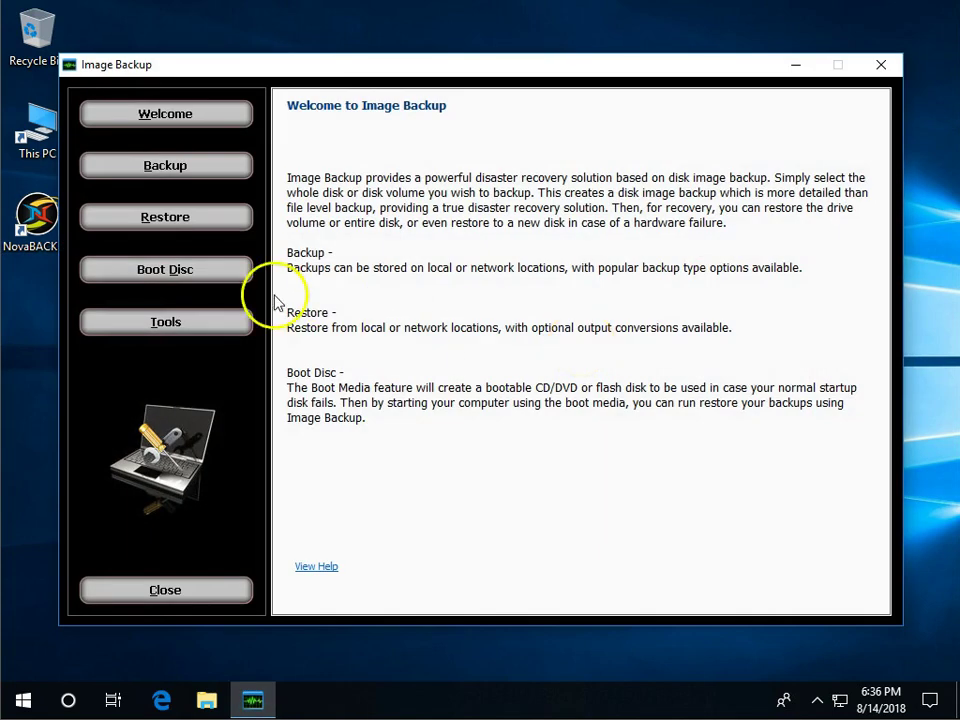
# - Start the Boot Disc wizard with the Simple boot media type and create the customized bootable image
pyautogui.click(203, 278)
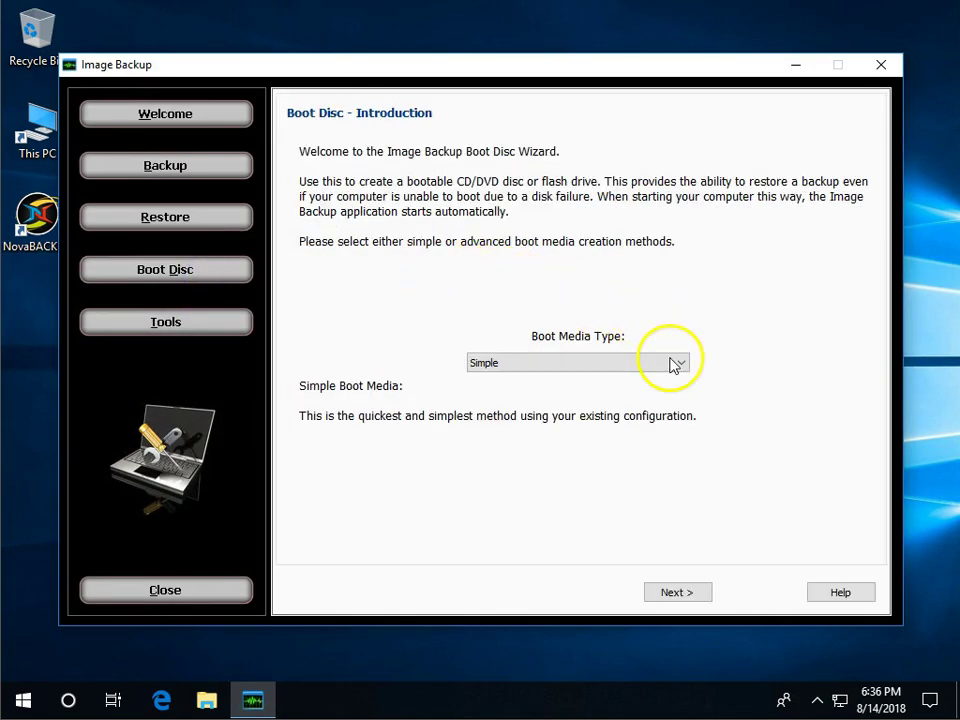
pyautogui.click(684, 364)
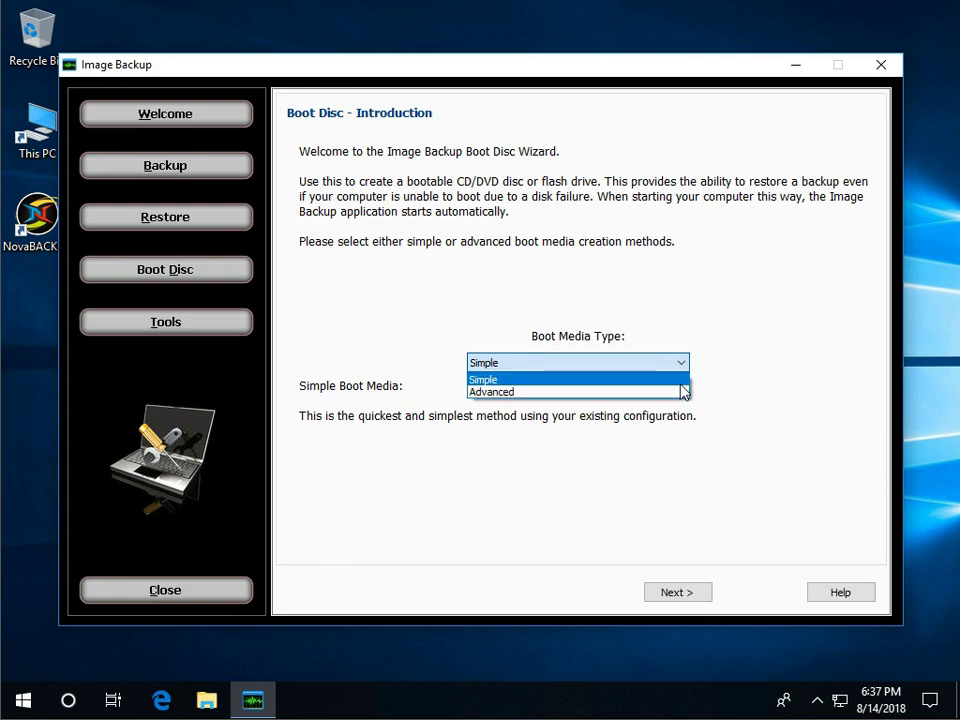
pyautogui.click(680, 382)
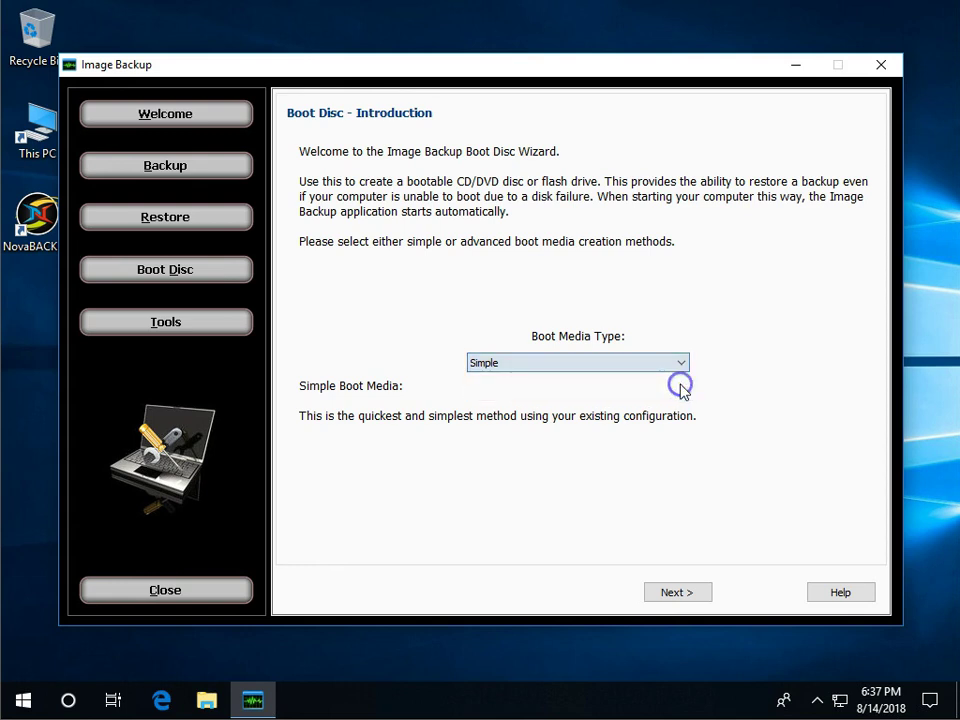
pyautogui.click(673, 592)
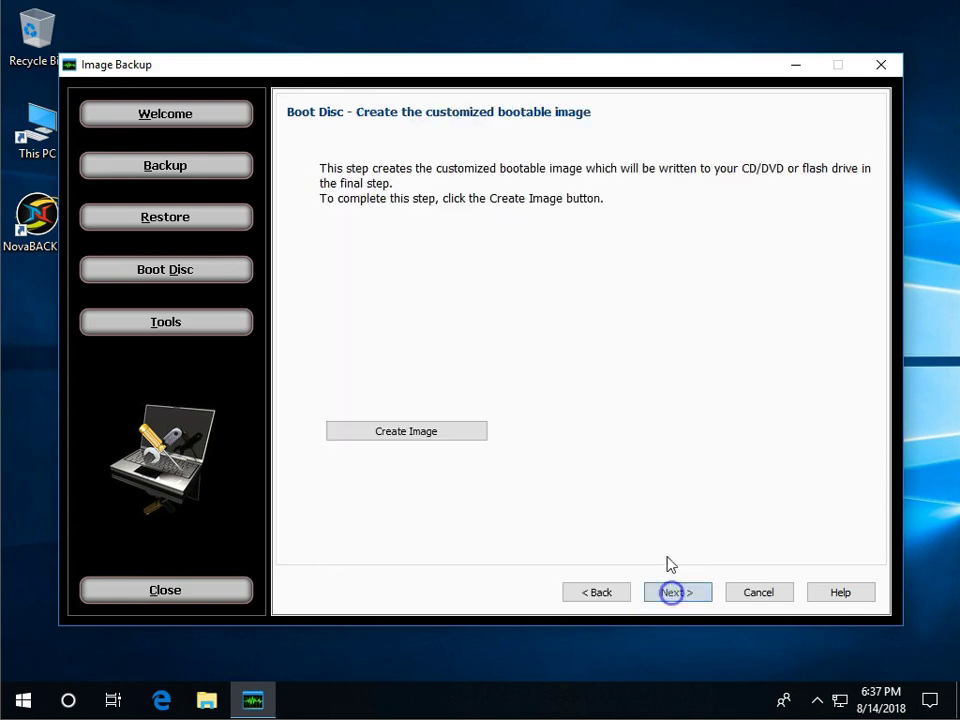
pyautogui.click(437, 430)
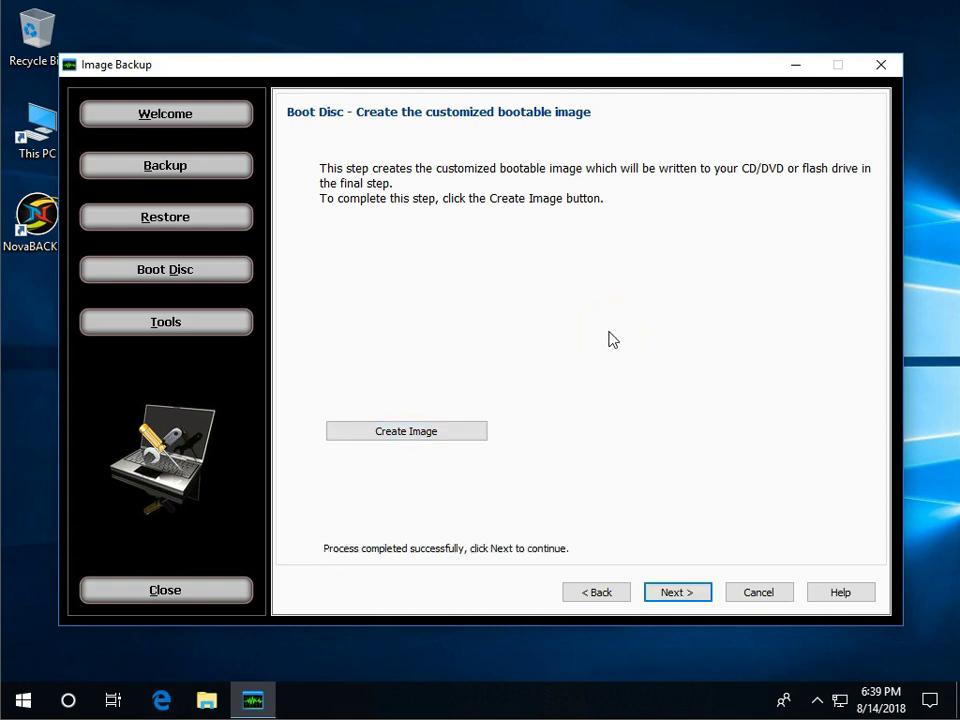
# - Refresh the list of target devices and write the bootable image to USB Device (E:)
pyautogui.click(672, 595)
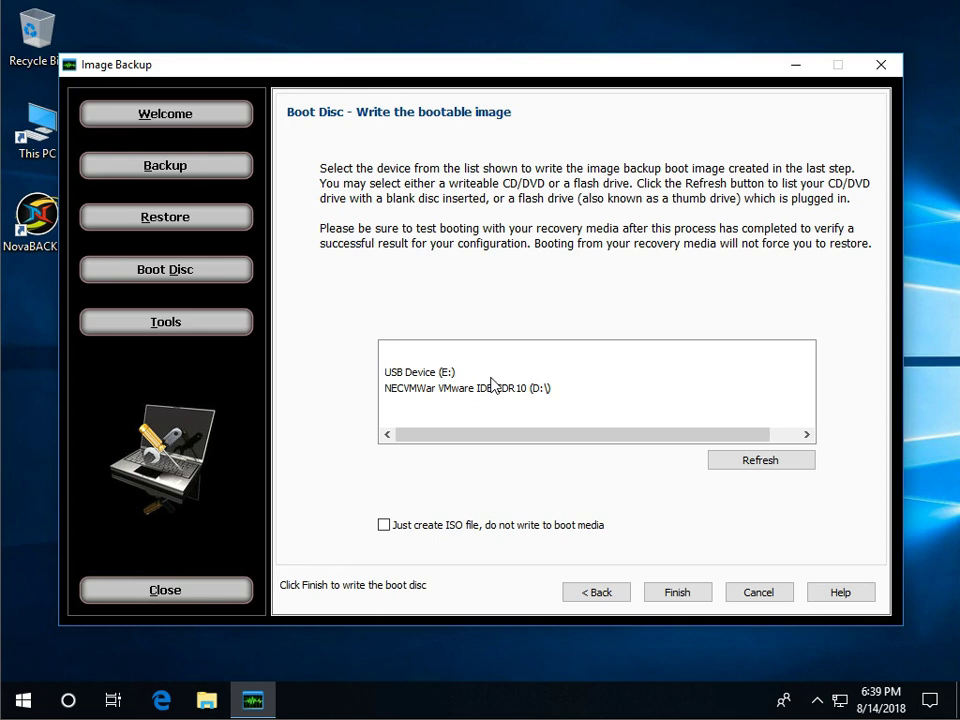
pyautogui.click(752, 462)
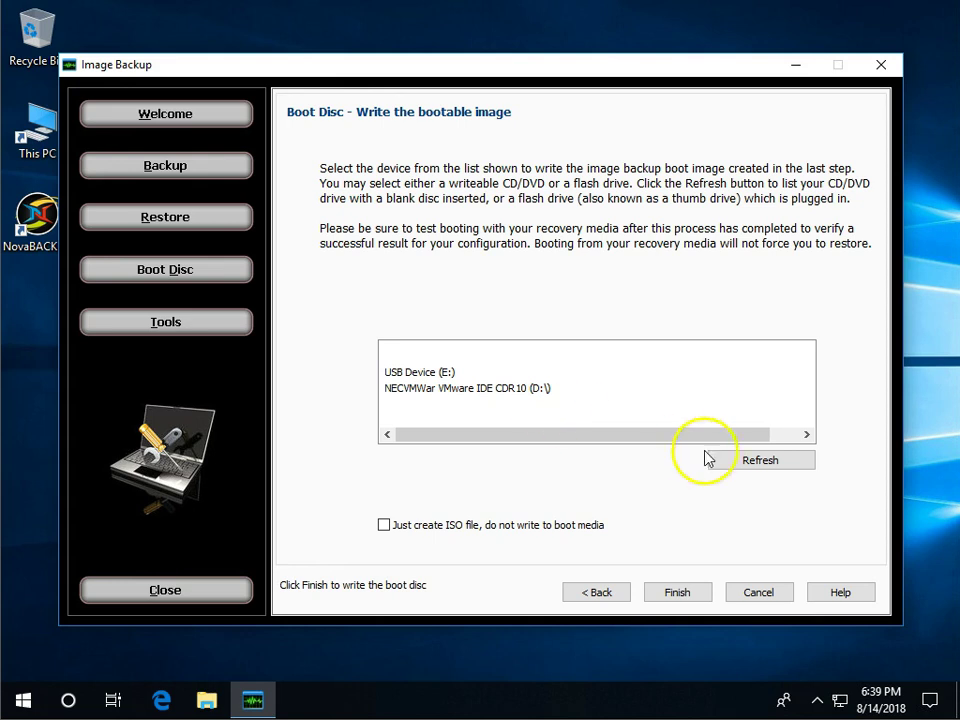
pyautogui.click(739, 461)
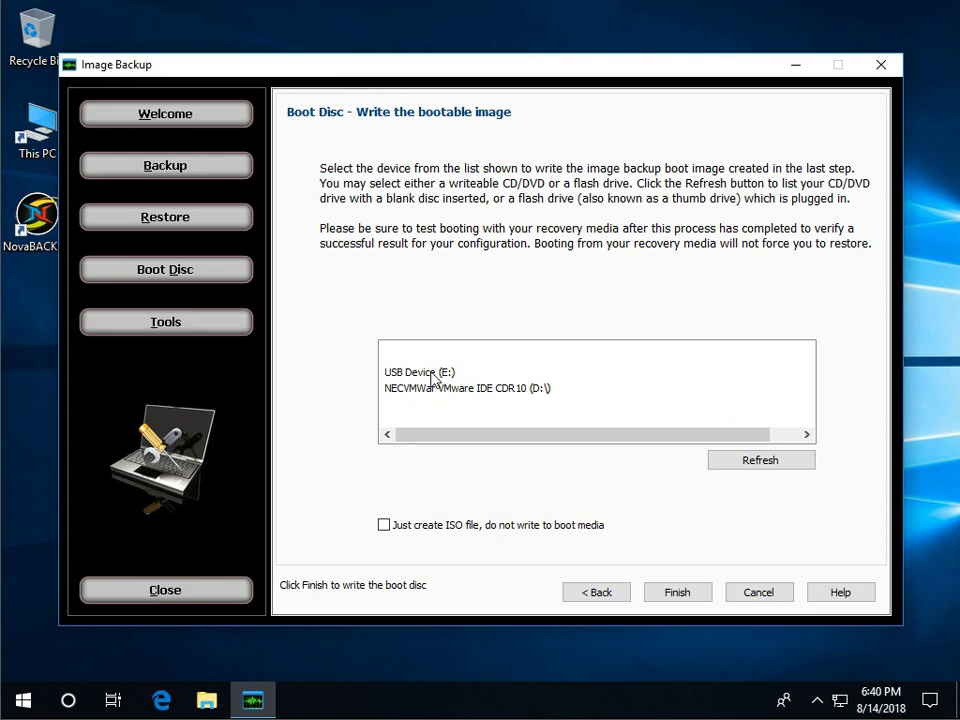
pyautogui.click(488, 390)
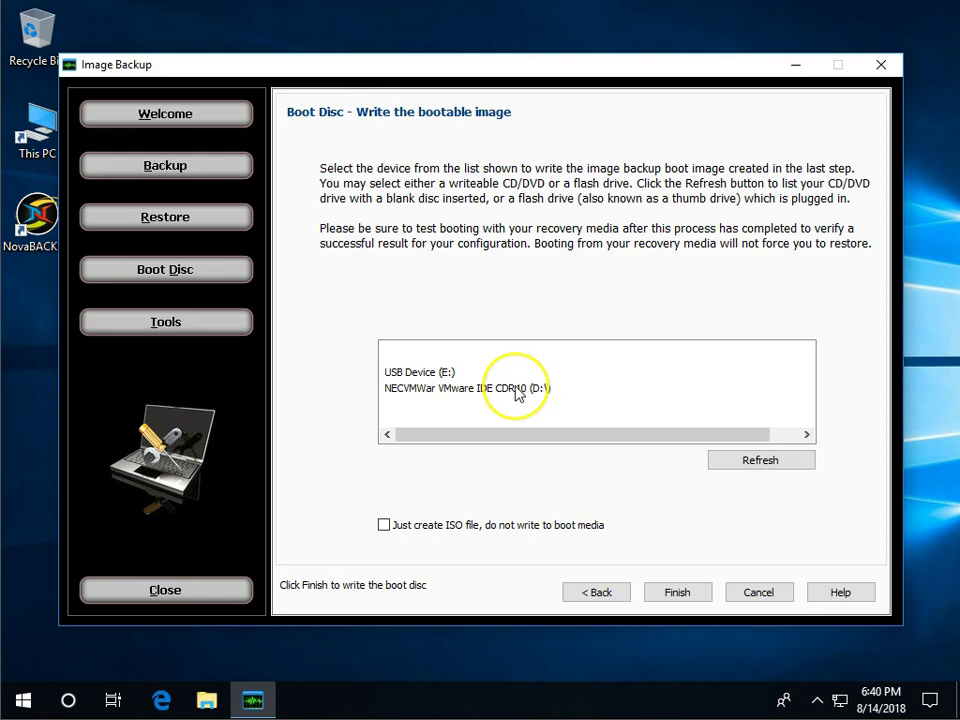
pyautogui.click(422, 376)
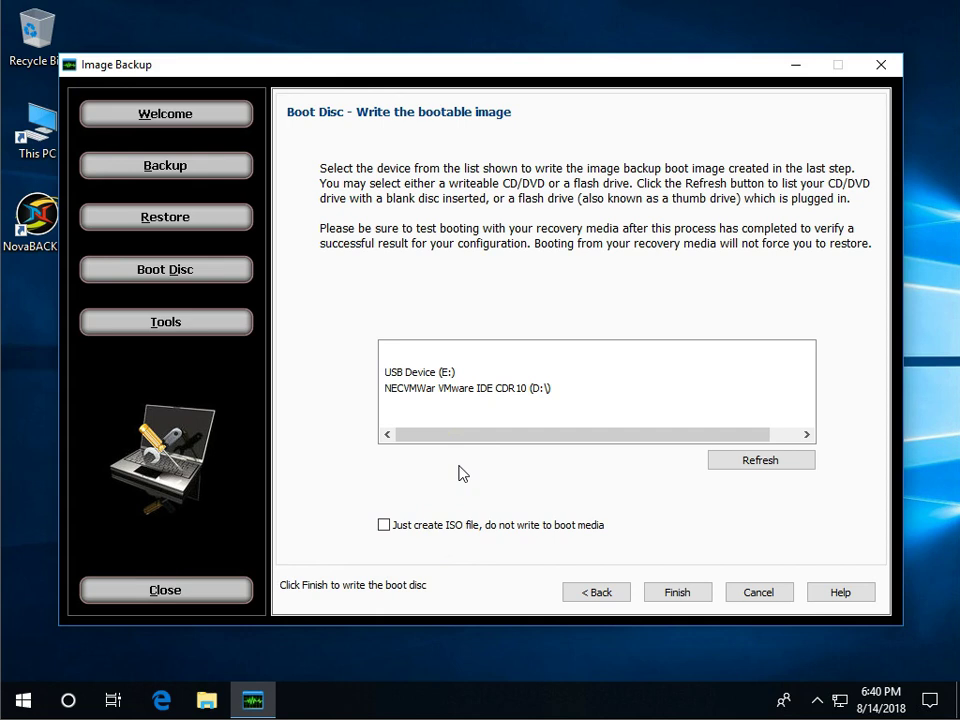
pyautogui.click(452, 372)
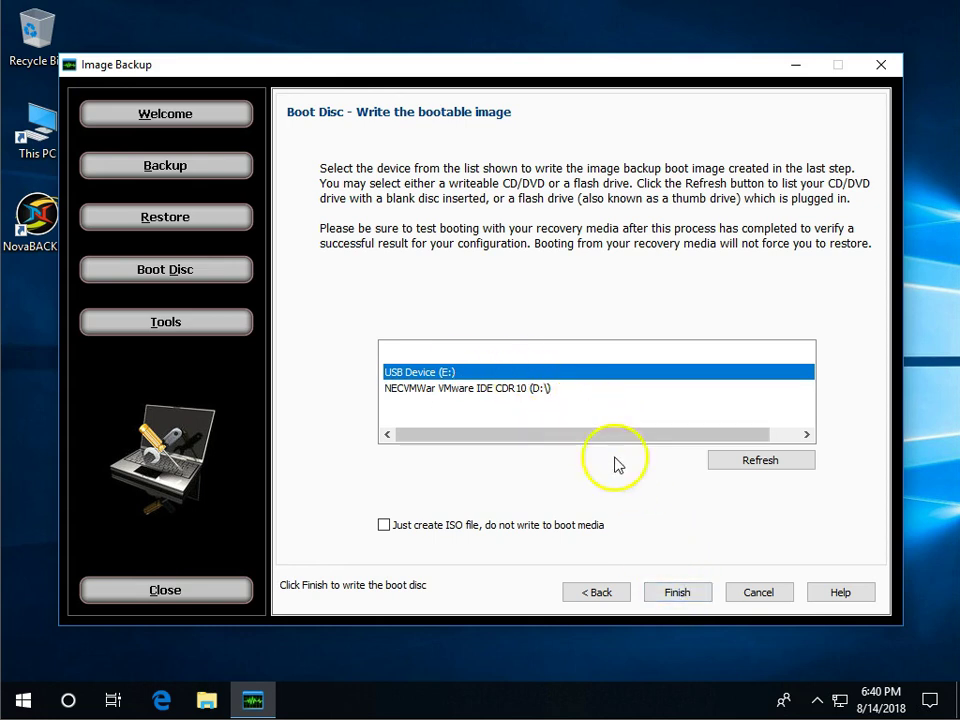
pyautogui.click(677, 593)
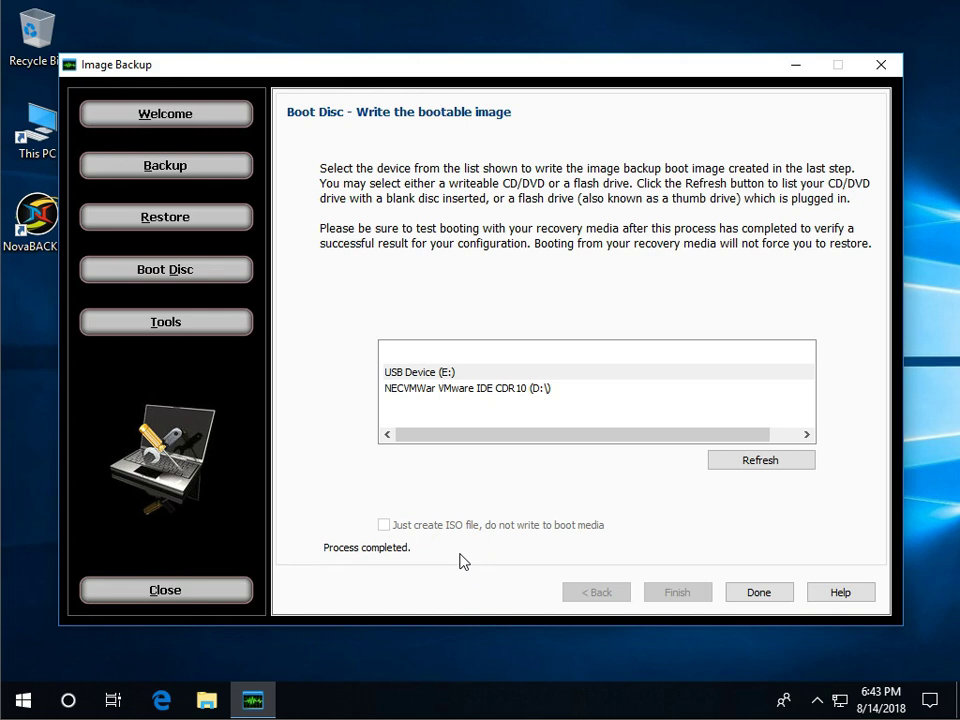
# - Finish the completed Boot Disc wizard and close both the Image Backup tool and NovaBACKUP
pyautogui.click(762, 592)
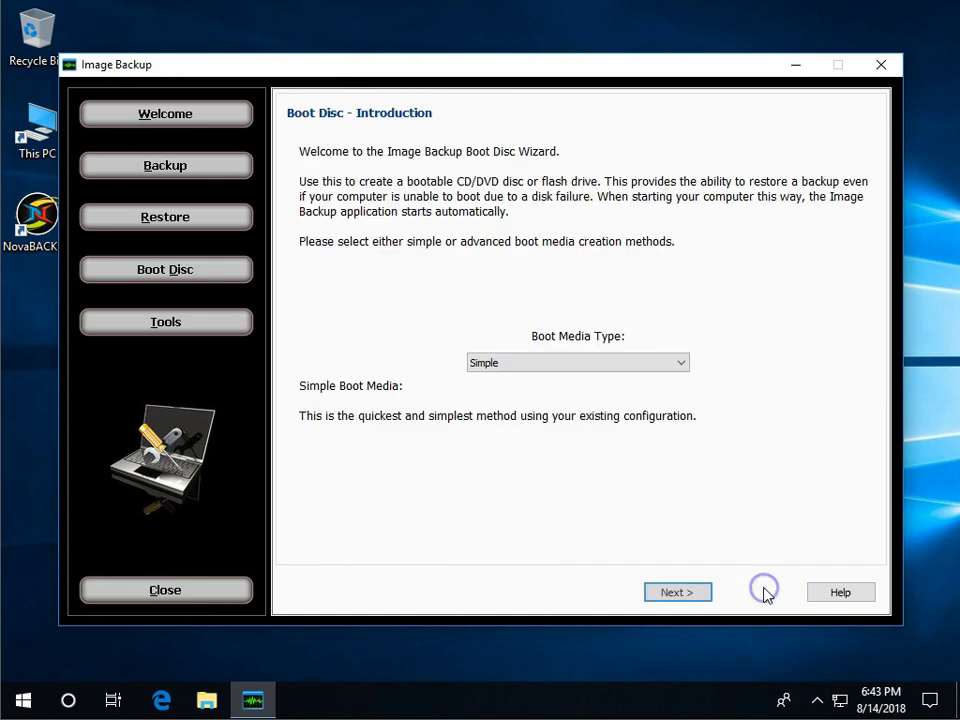
pyautogui.click(879, 68)
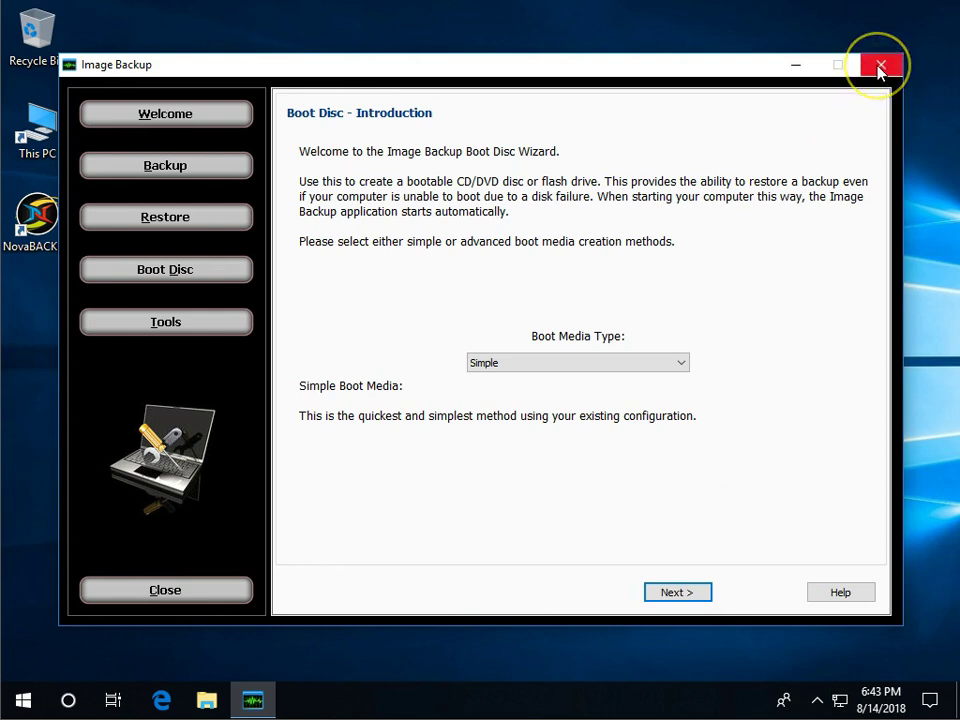
pyautogui.click(879, 68)
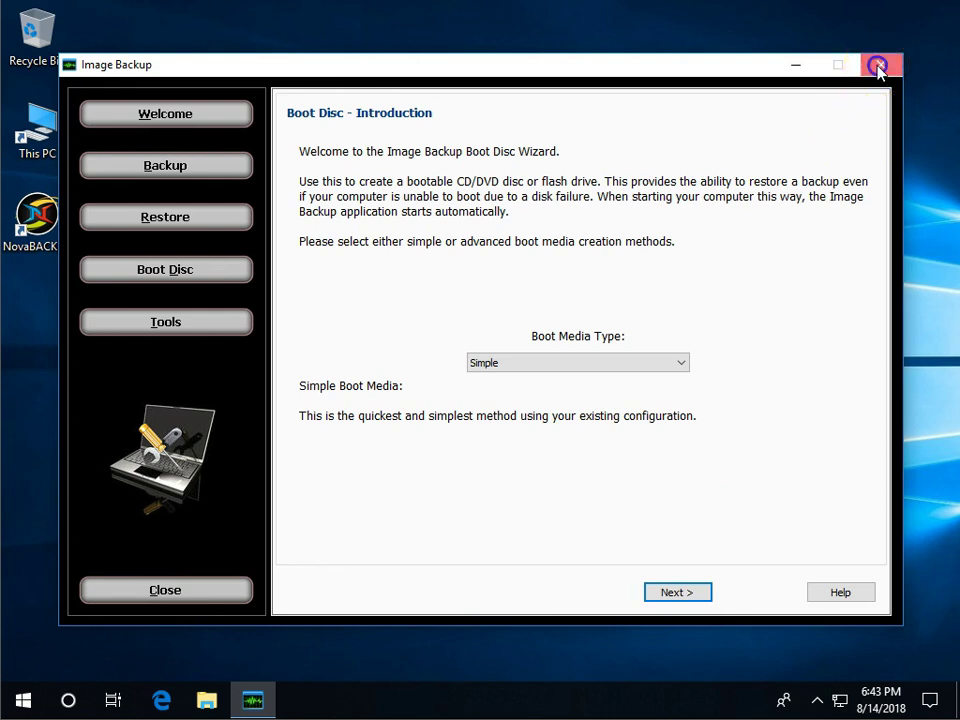
pyautogui.click(906, 28)
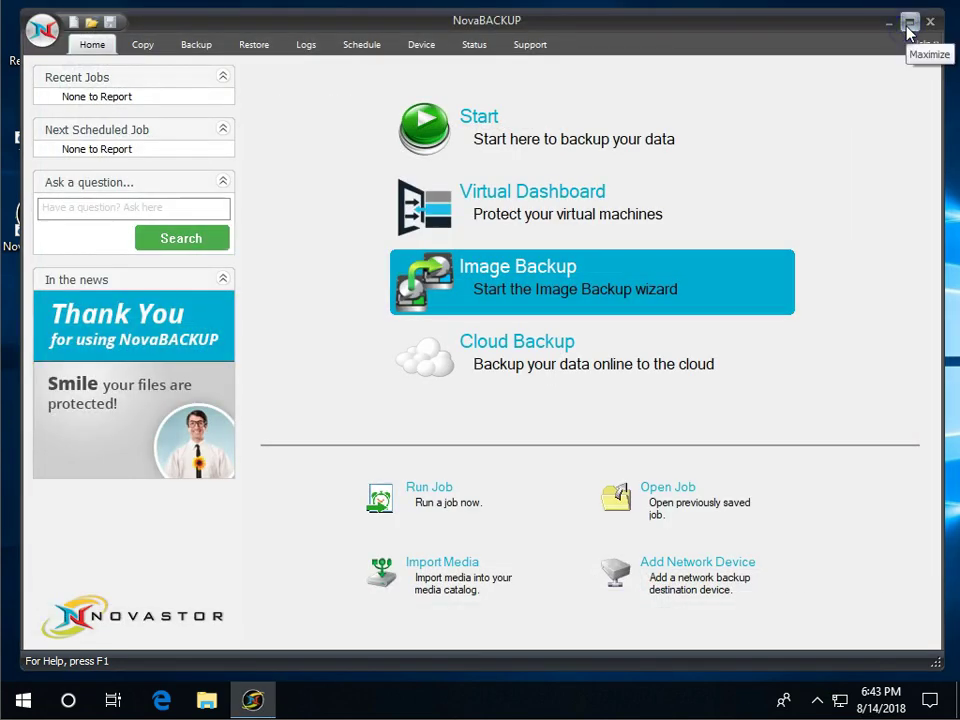
pyautogui.click(926, 22)
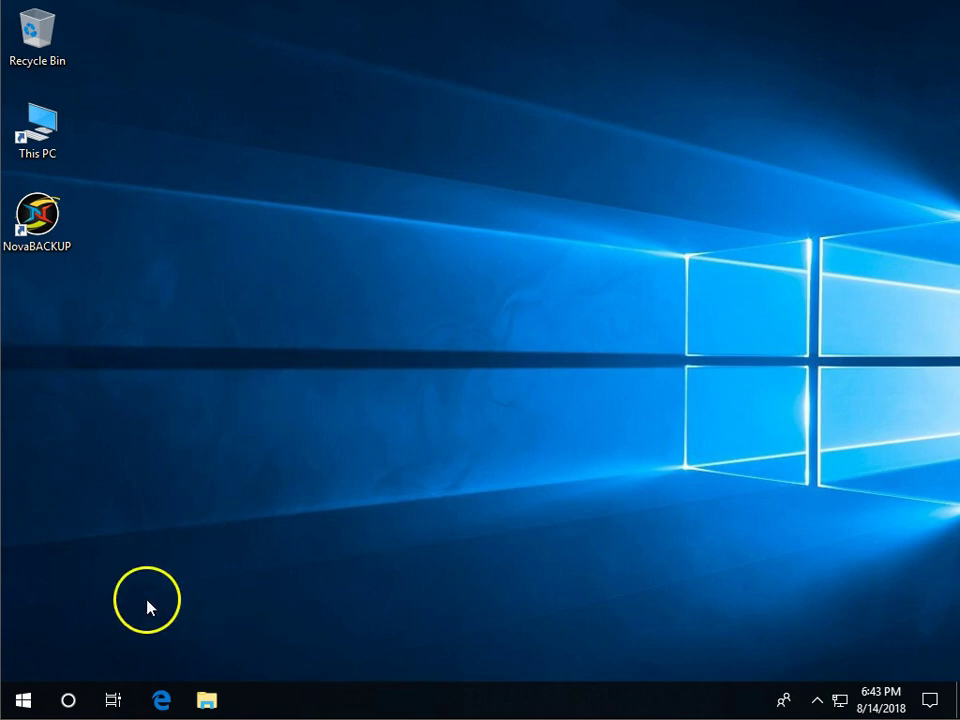
# - Restart the Windows computer
pyautogui.rightClick(34, 698)
pyautogui.moveTo(255, 641)
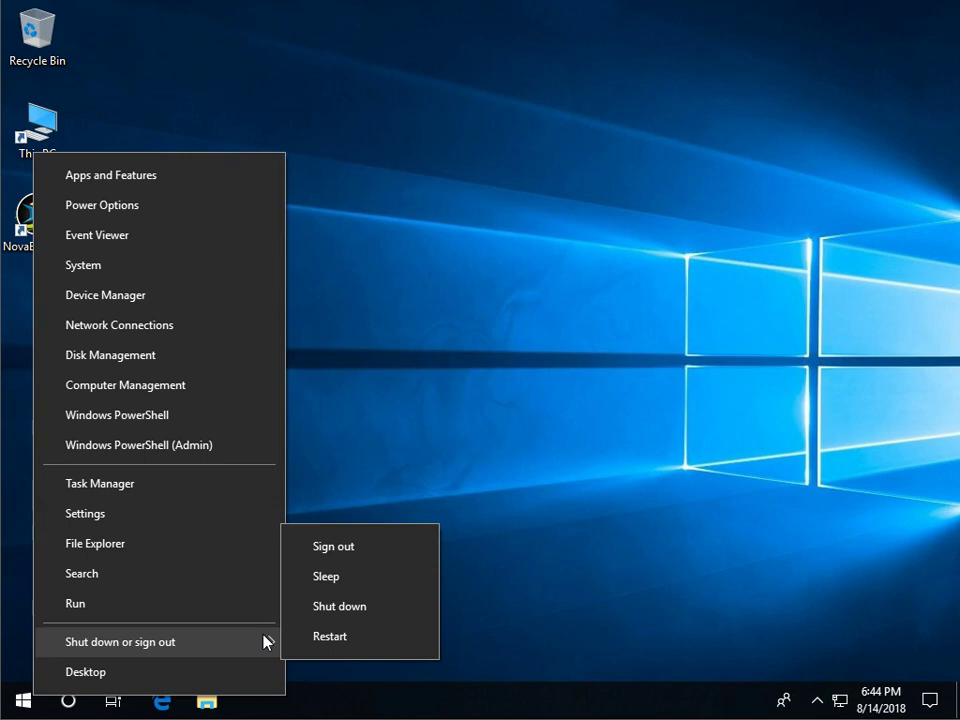
pyautogui.click(330, 637)
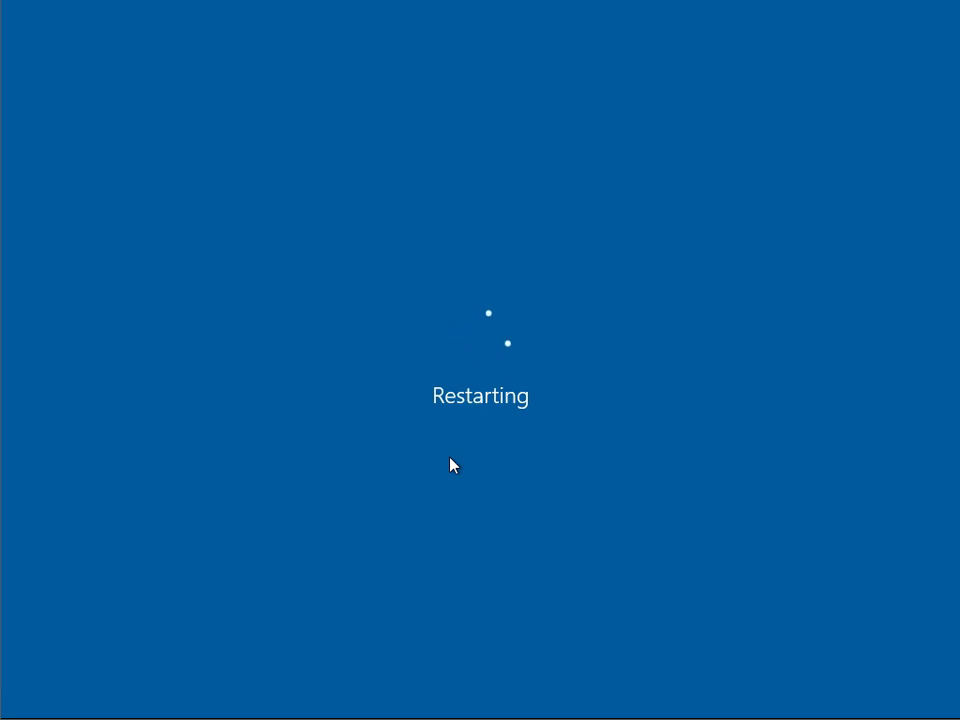
# - Enter the BIOS boot menu during startup and boot the machine from the CD/DVD recovery media
pyautogui.click(126, 64)
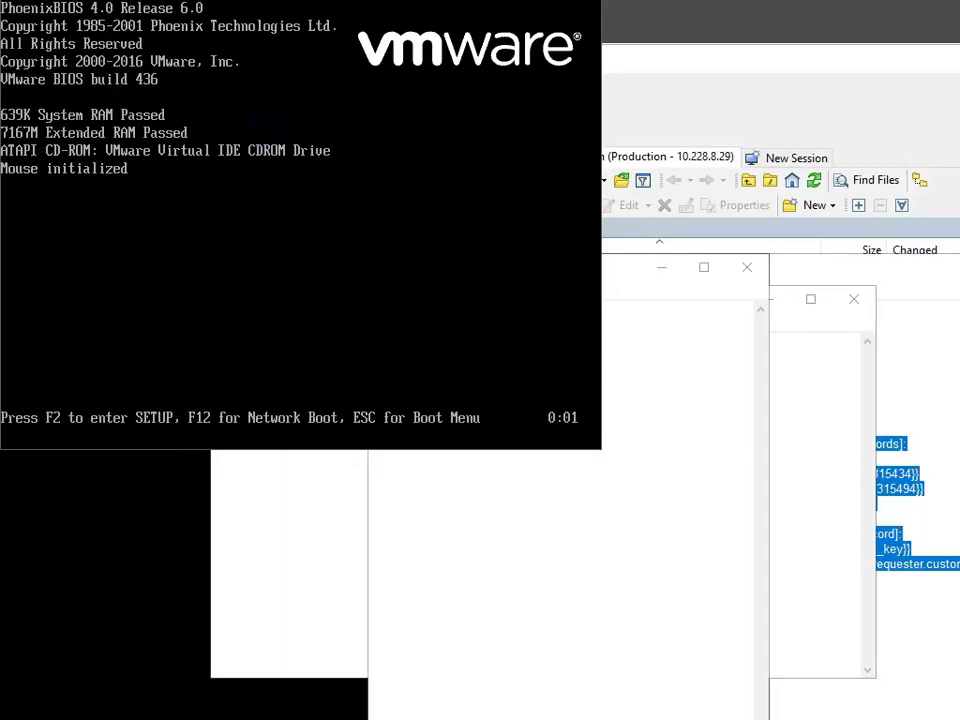
pyautogui.press('Escape')
pyautogui.click(93, 190)
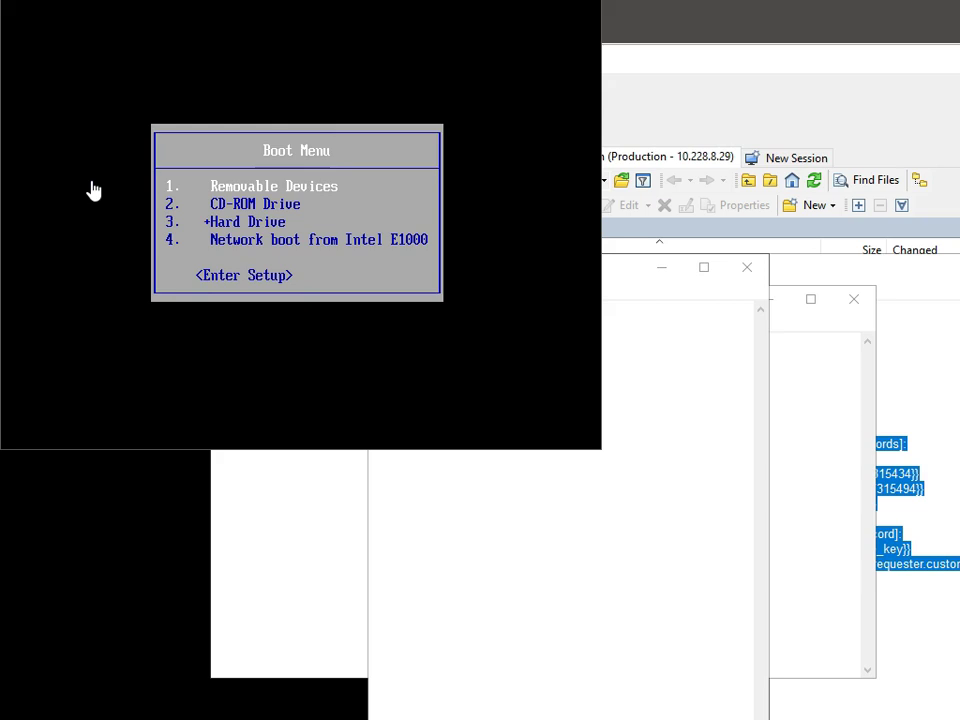
pyautogui.click(93, 190)
pyautogui.press('Down')
pyautogui.press('Up')
pyautogui.press('Return')
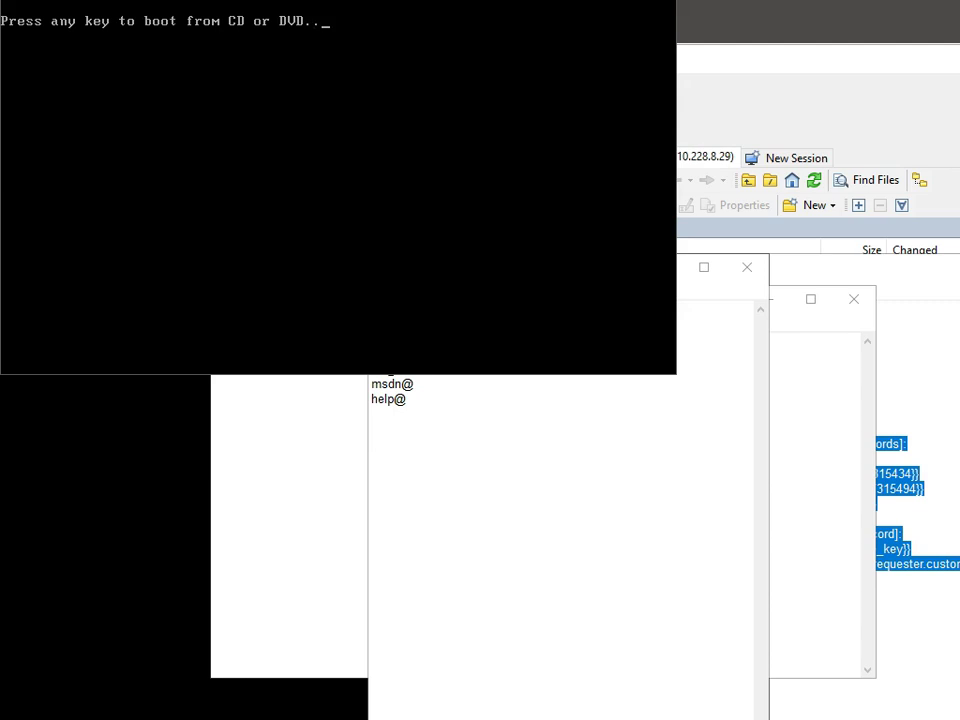
pyautogui.press('Return')
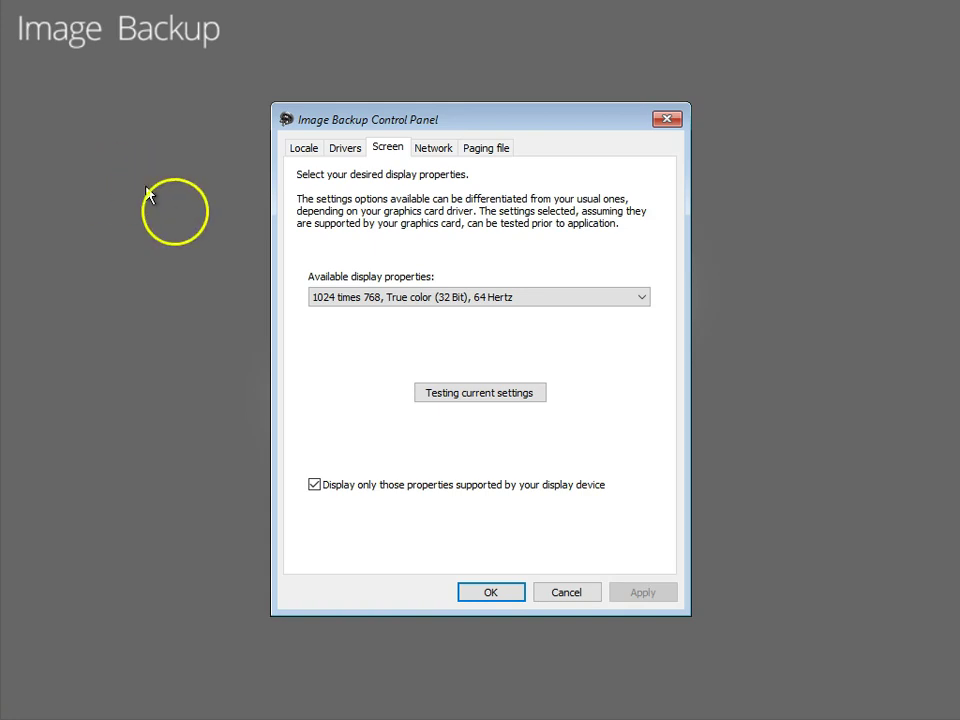
# - Test the display setting 1024 times 768, True color (32 Bit), 64 Hertz, and keep it
pyautogui.click(520, 302)
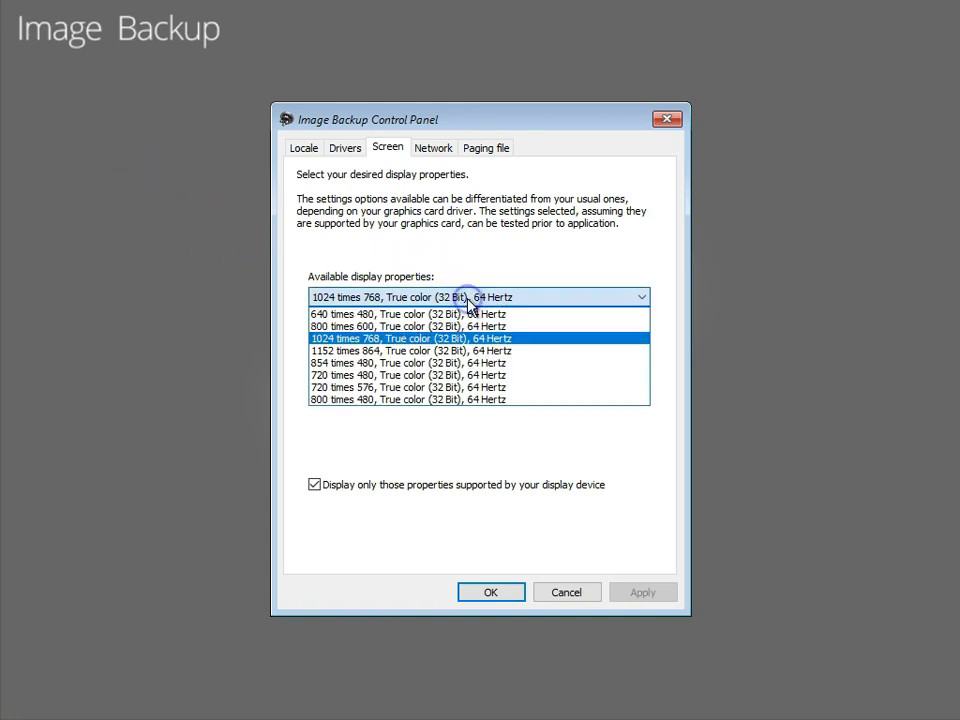
pyautogui.click(552, 301)
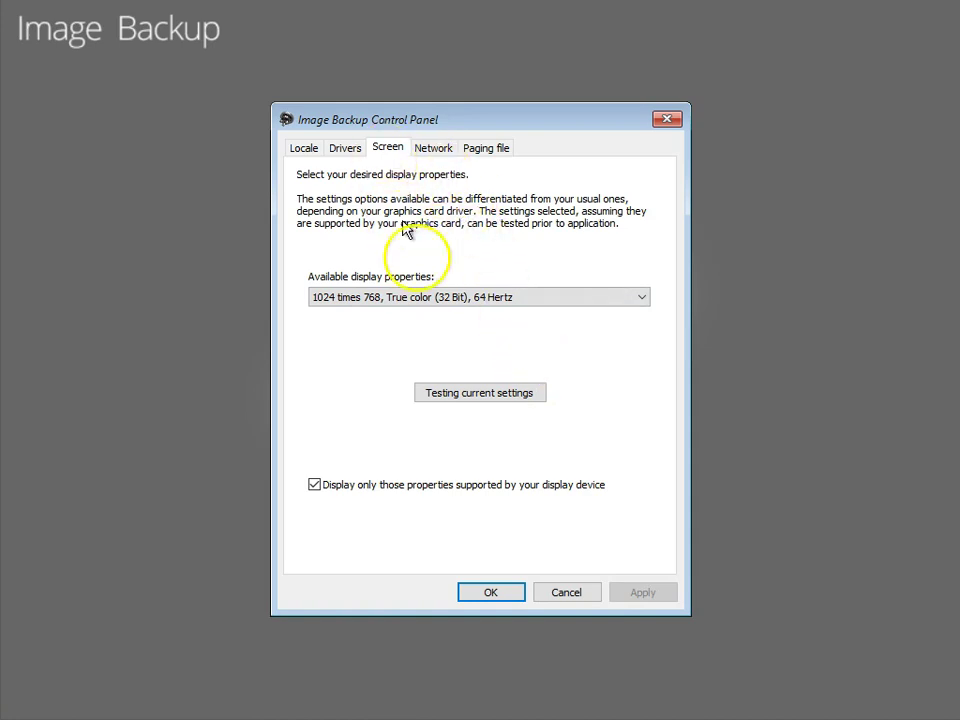
pyautogui.click(450, 297)
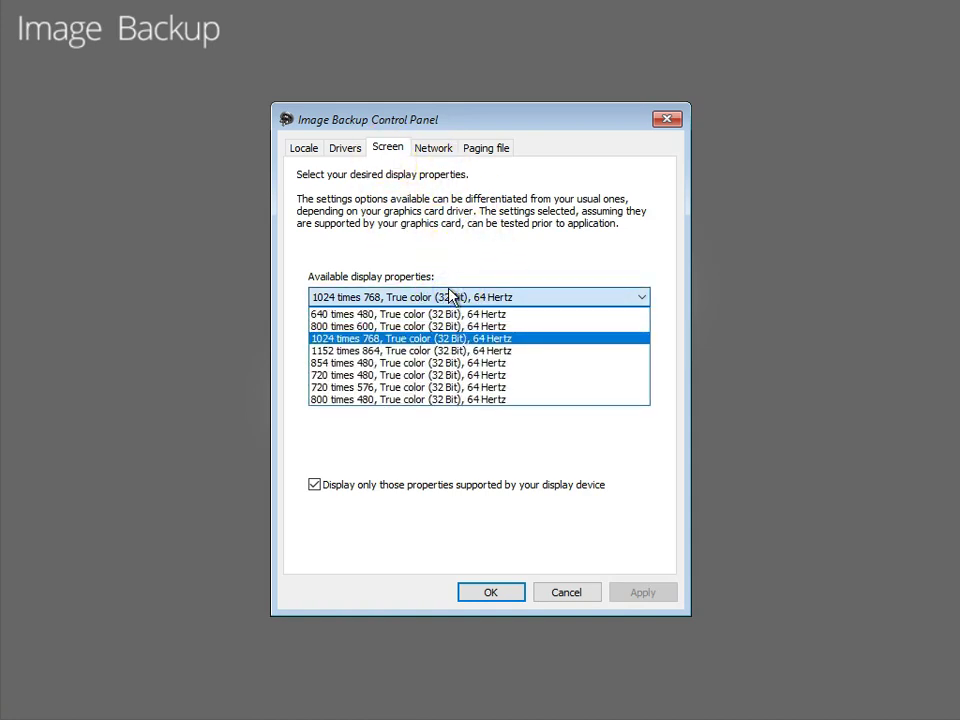
pyautogui.click(450, 297)
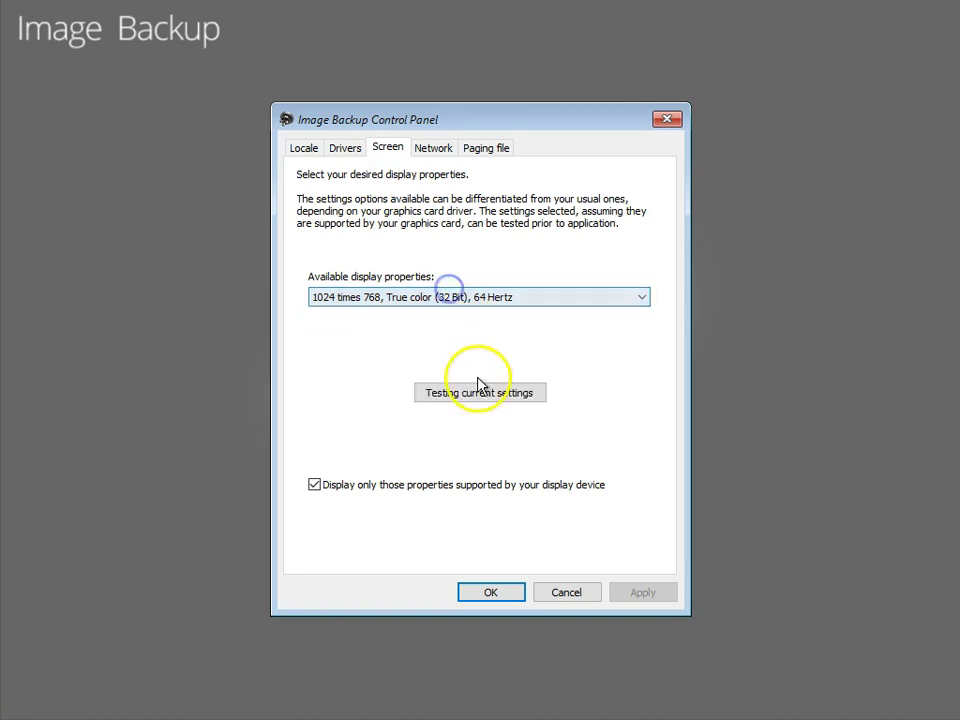
pyautogui.click(474, 396)
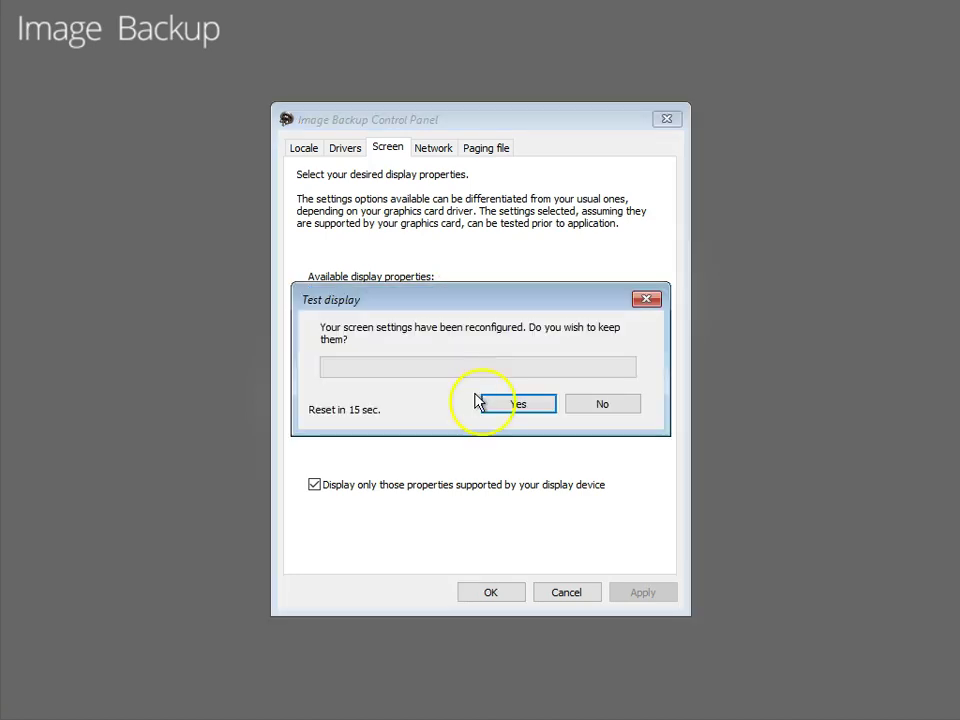
pyautogui.click(508, 402)
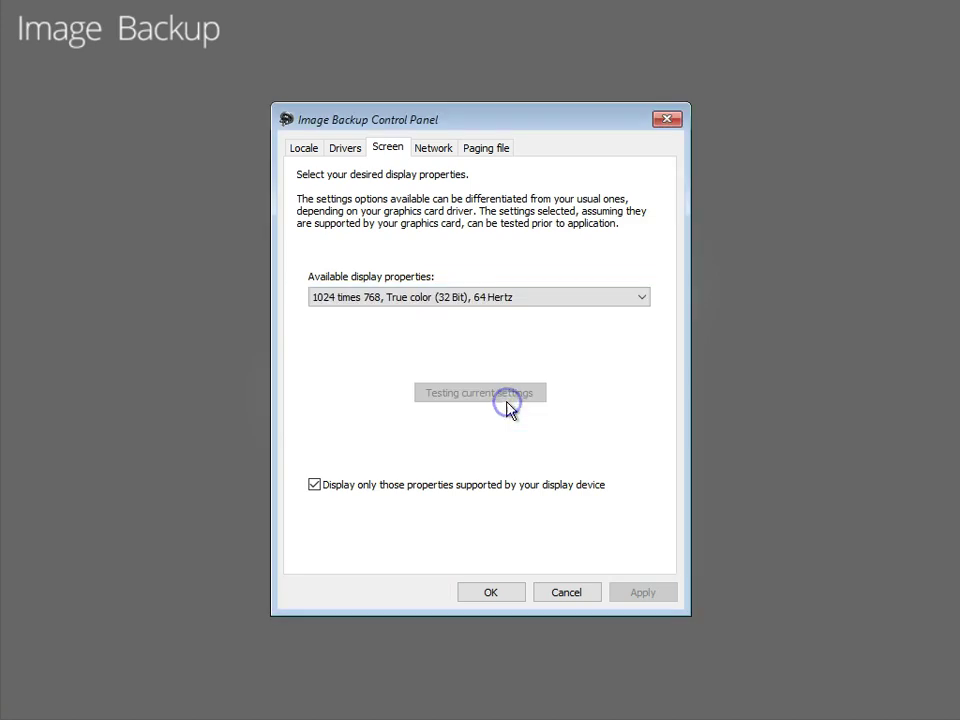
# - Review the network configuration, and inspect the recognized devices under SCSI and RAID adapters and Network adapter
pyautogui.click(432, 148)
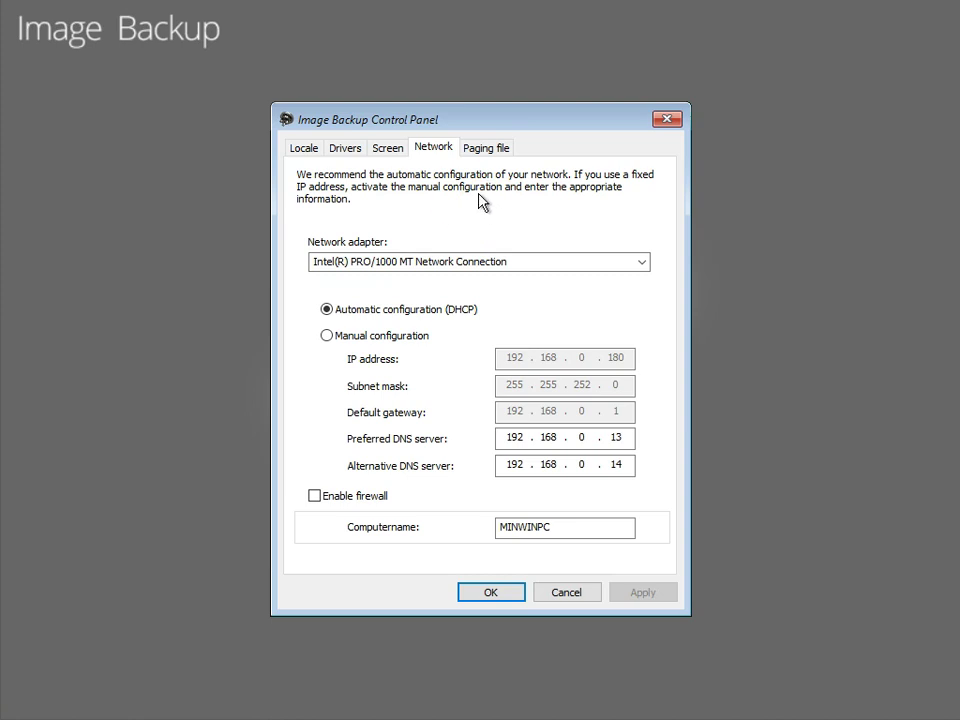
pyautogui.click(343, 154)
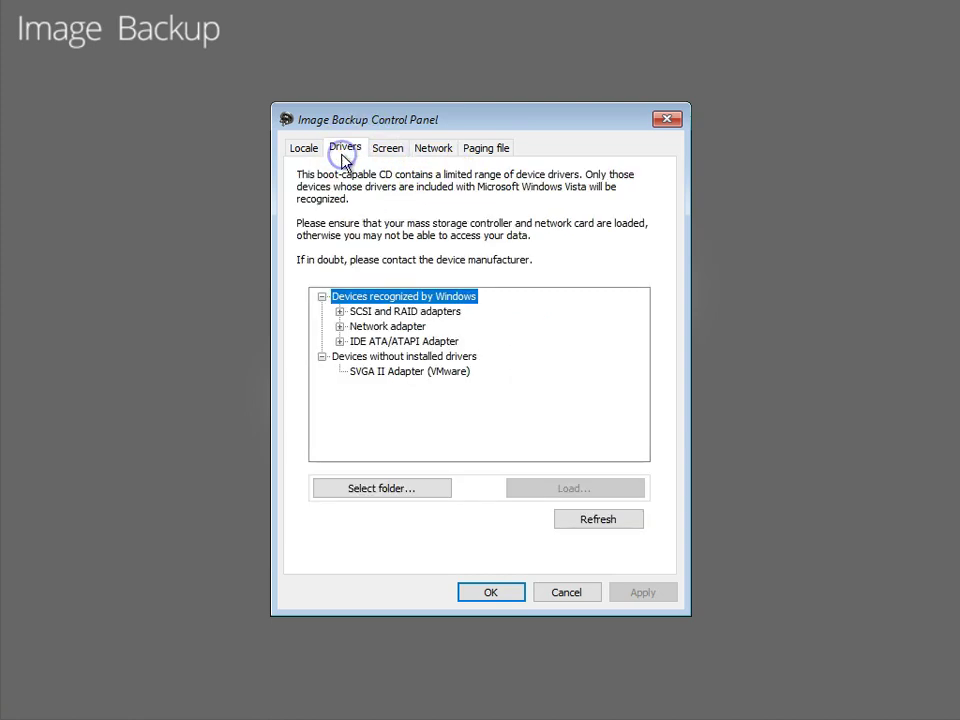
pyautogui.click(338, 312)
pyautogui.click(339, 357)
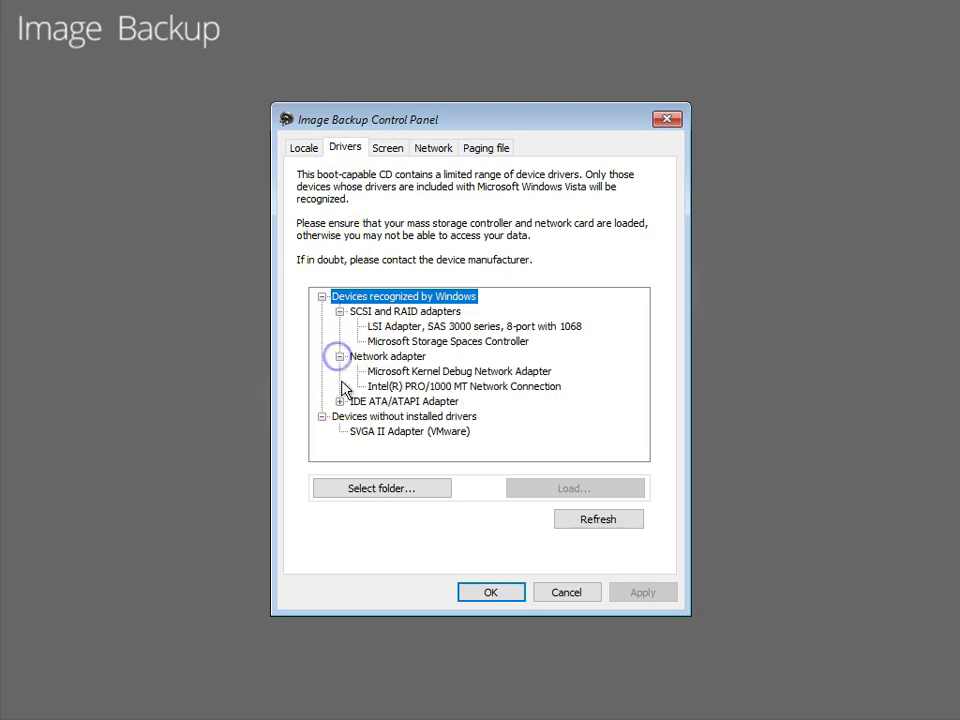
# - Inspect the devices under IDE ATA/ATAPI Adapter and the locale settings, and close the Image Backup Control Panel without changes
pyautogui.click(339, 401)
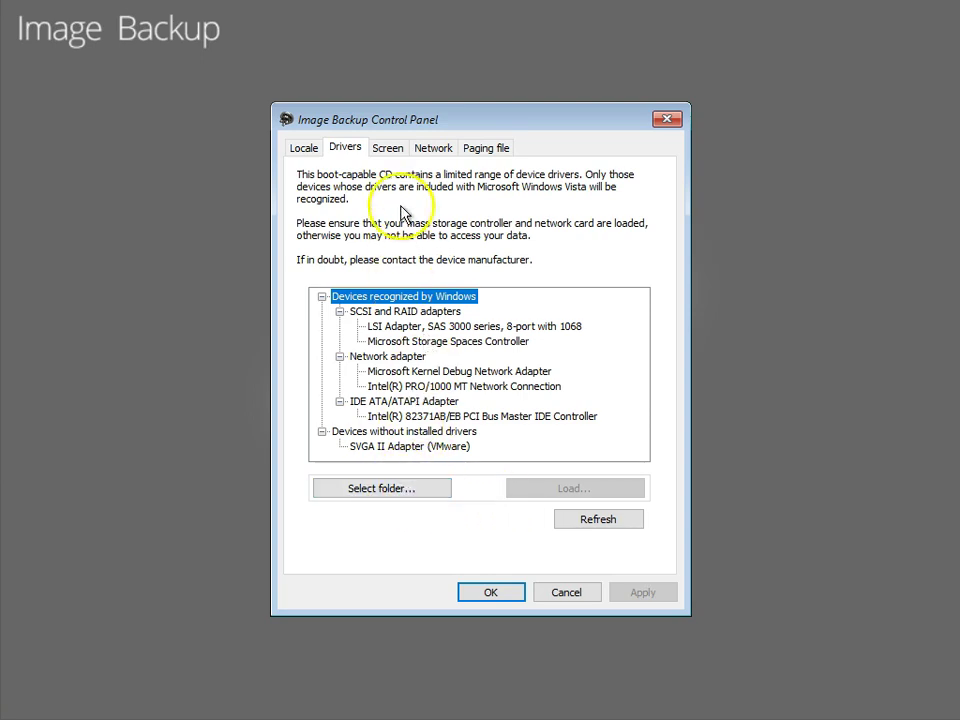
pyautogui.click(312, 152)
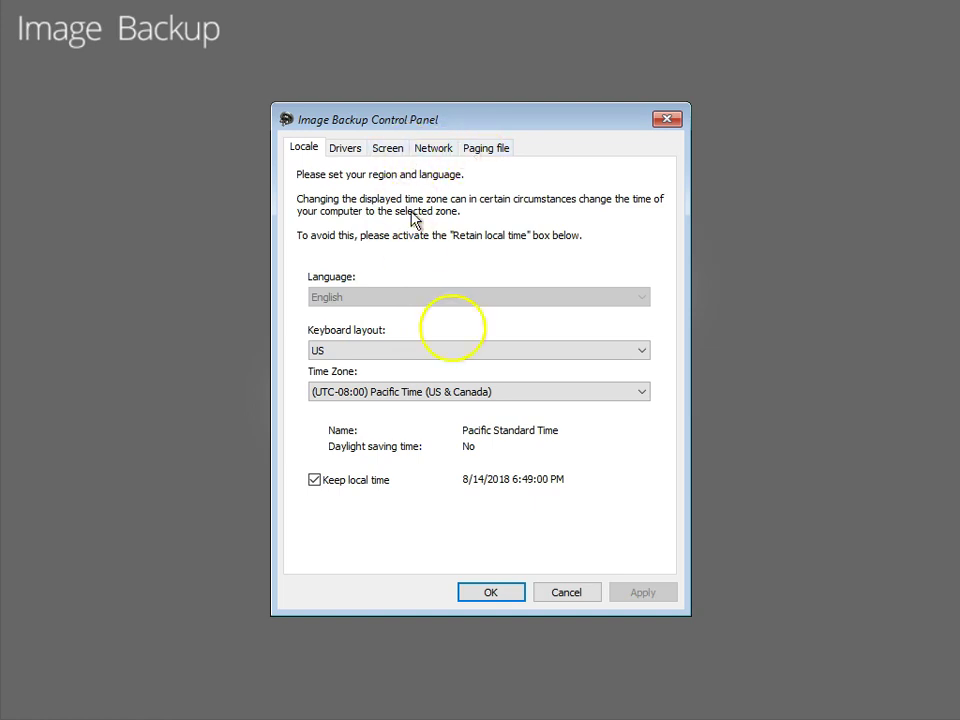
pyautogui.click(541, 593)
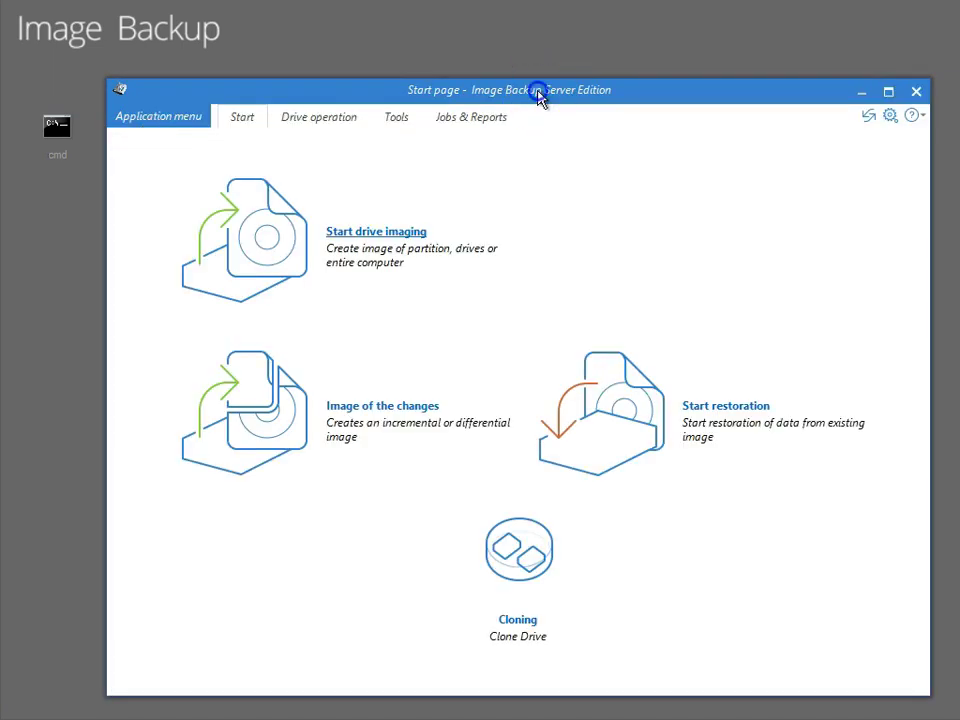
# - Reposition the Image Backup window and look over the Jobs & Reports page before returning to the start page
pyautogui.moveTo(538, 95); pyautogui.dragTo(490, 65)
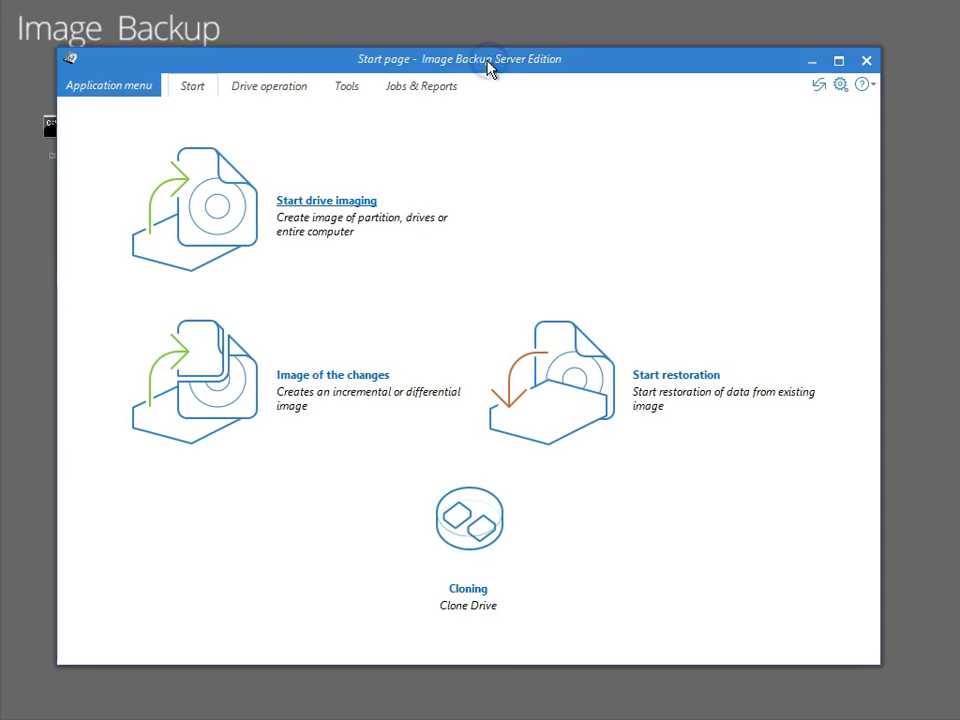
pyautogui.moveTo(487, 64); pyautogui.dragTo(485, 57)
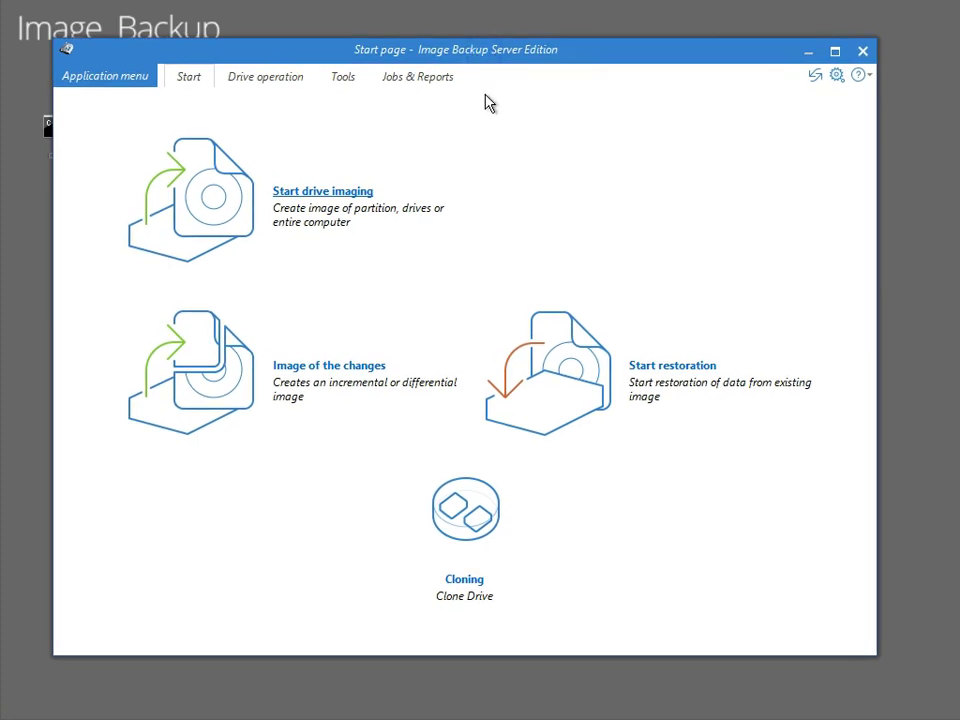
pyautogui.click(199, 77)
pyautogui.click(250, 80)
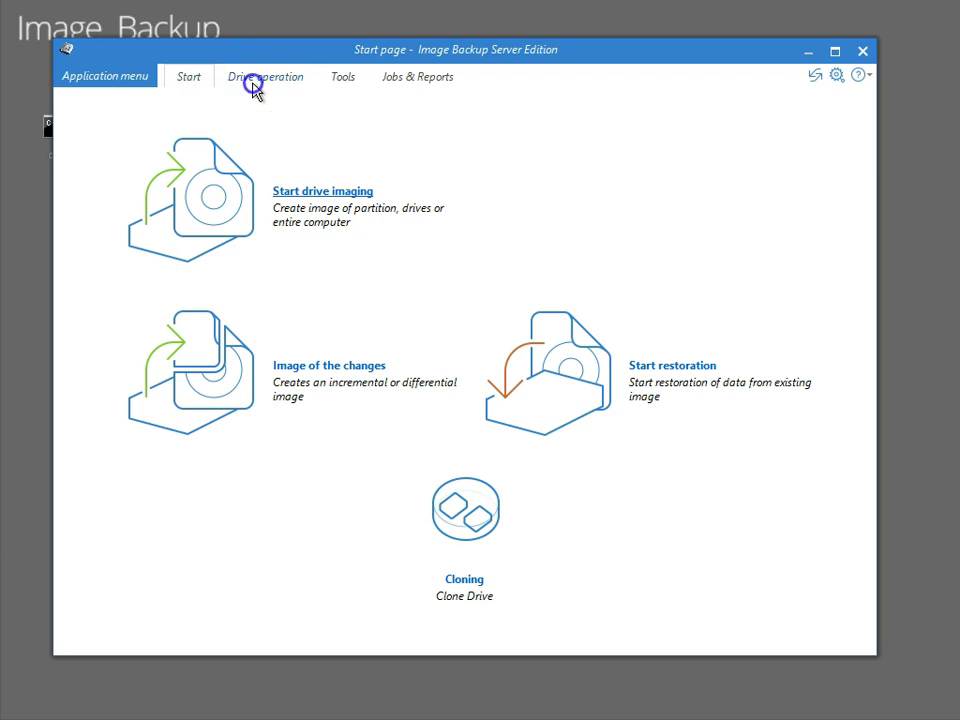
pyautogui.click(325, 78)
pyautogui.click(407, 80)
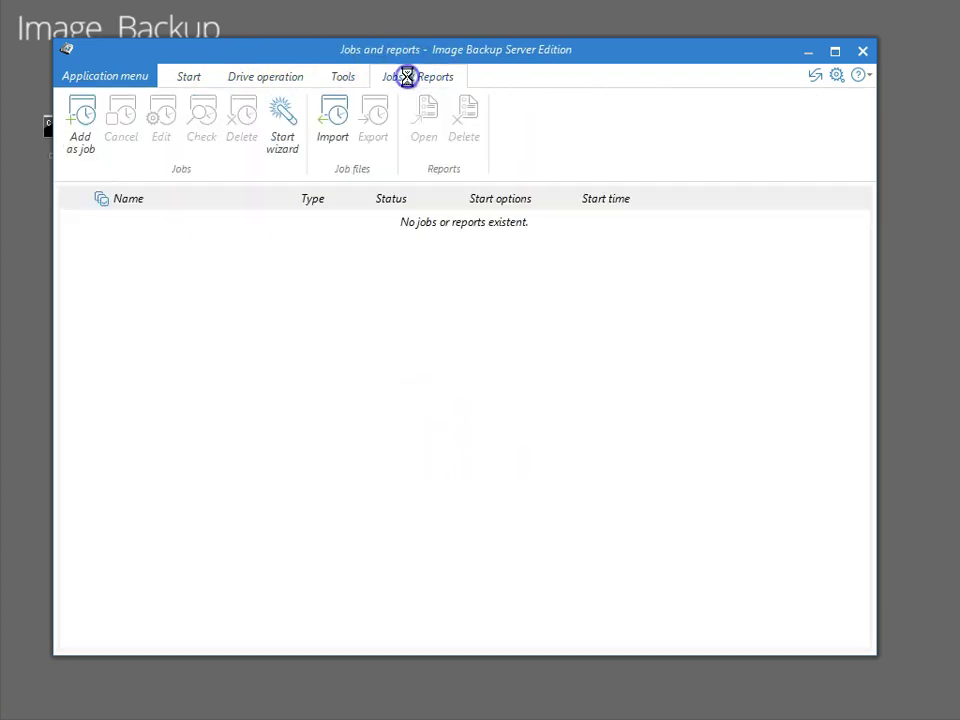
pyautogui.click(185, 80)
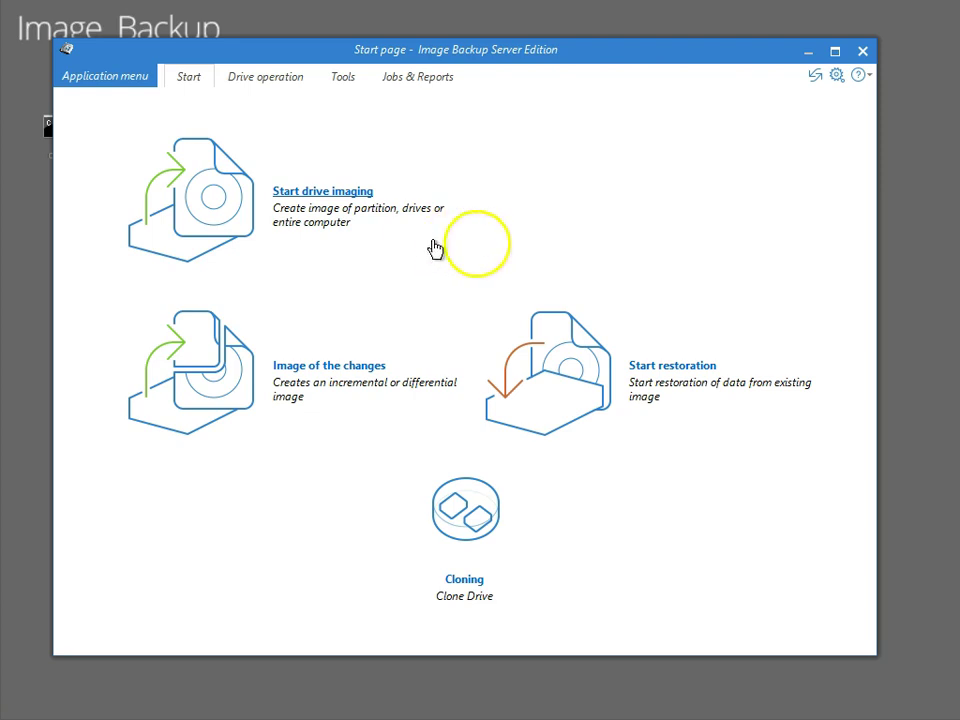
# - Review the available drive operations and the image, virtual drive, network and system tools, and return to the start page
pyautogui.click(262, 76)
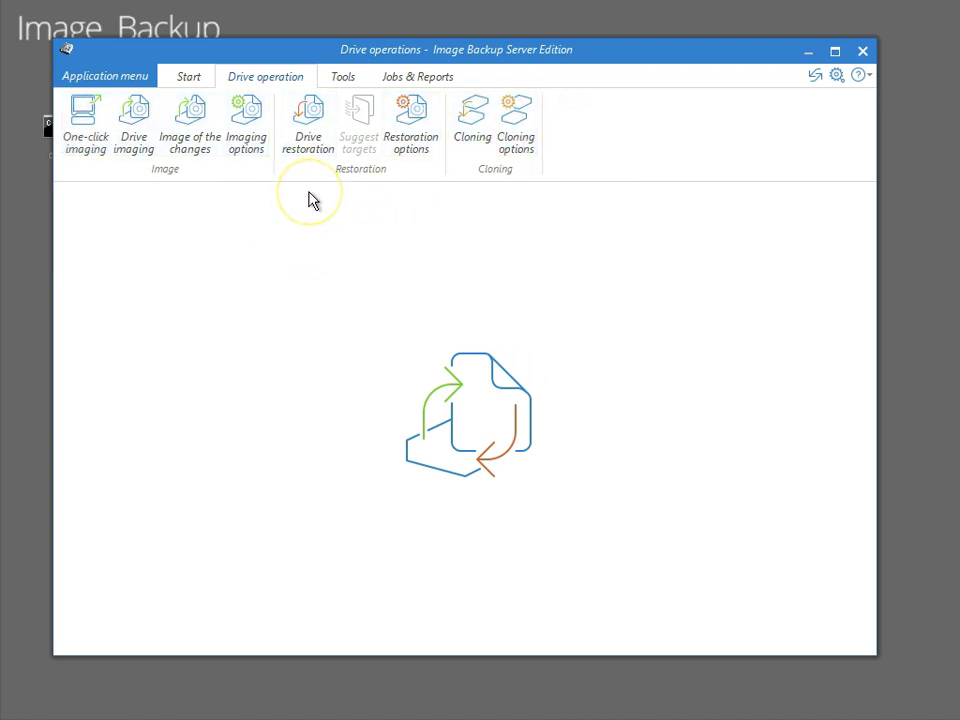
pyautogui.click(320, 132)
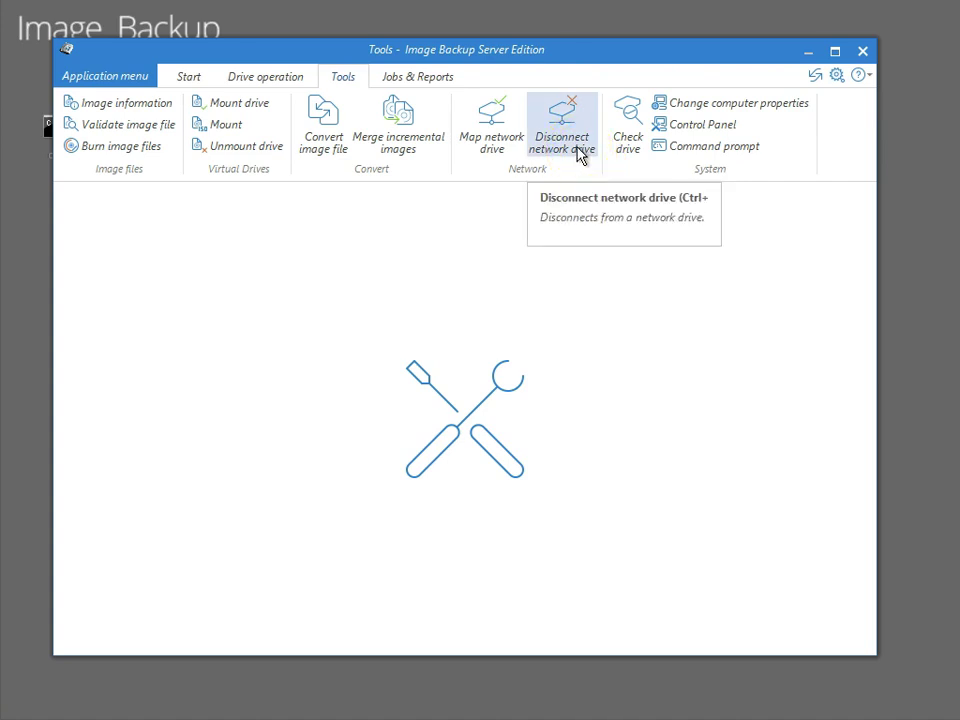
pyautogui.click(625, 150)
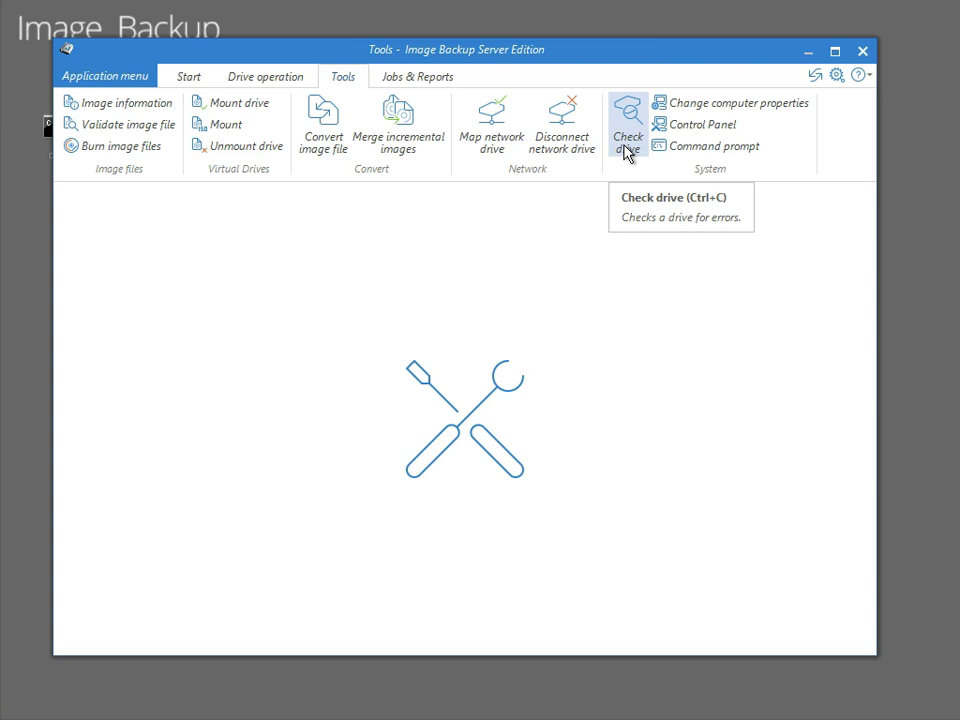
pyautogui.click(186, 88)
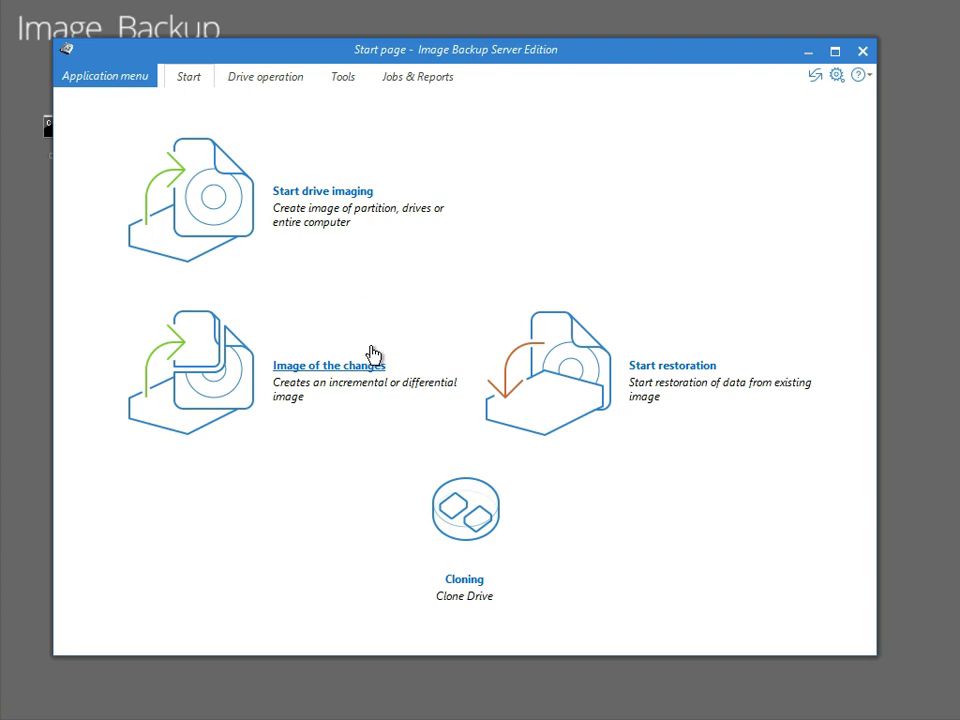
# - View the source drives available for drive imaging, and review the restoration options without changing them
pyautogui.click(342, 203)
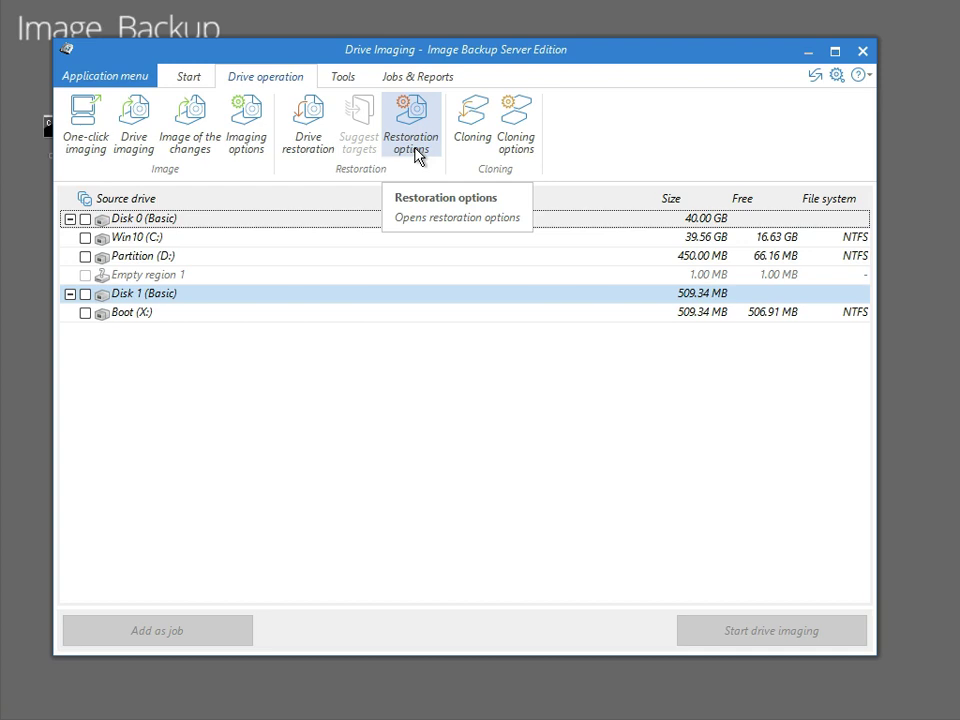
pyautogui.click(415, 148)
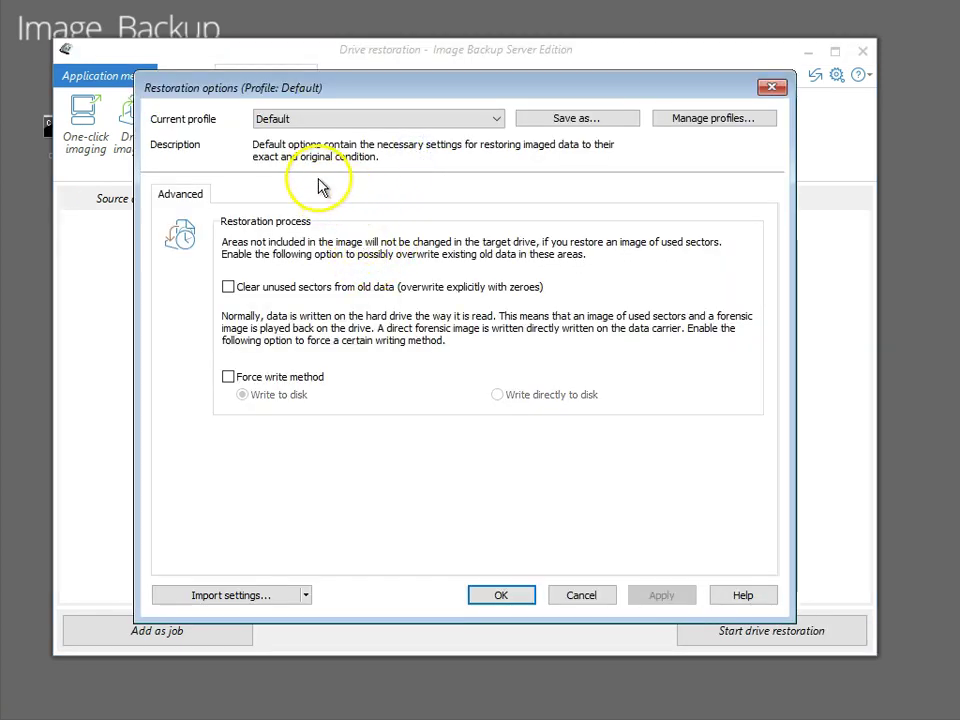
pyautogui.click(610, 595)
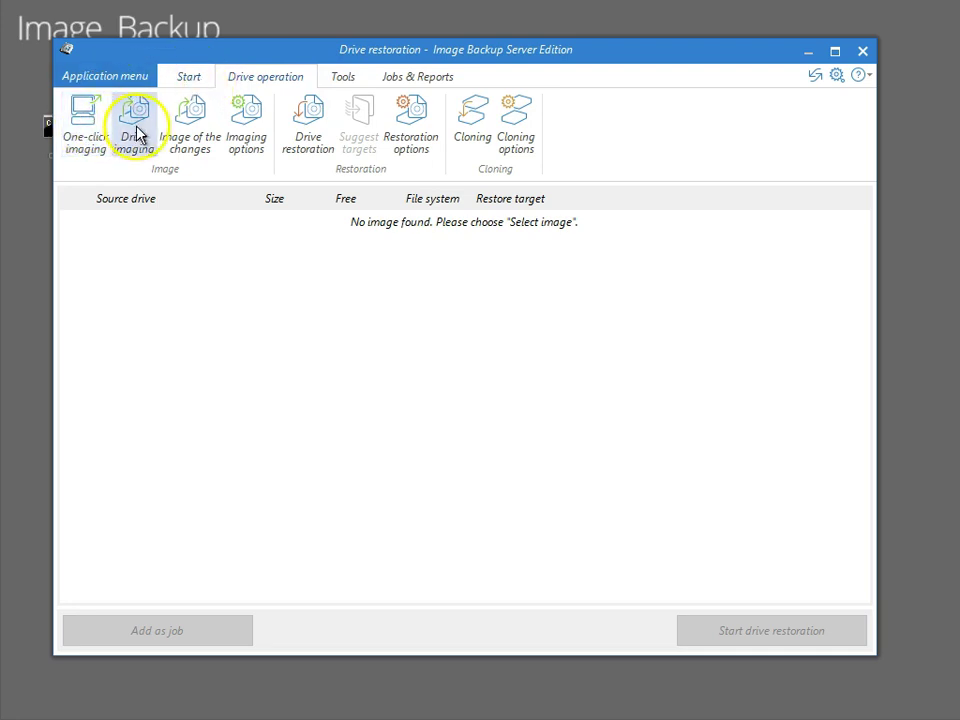
# - Set the imaging method in the imaging options to a complete DiskImage file using Direct forensic
pyautogui.click(231, 138)
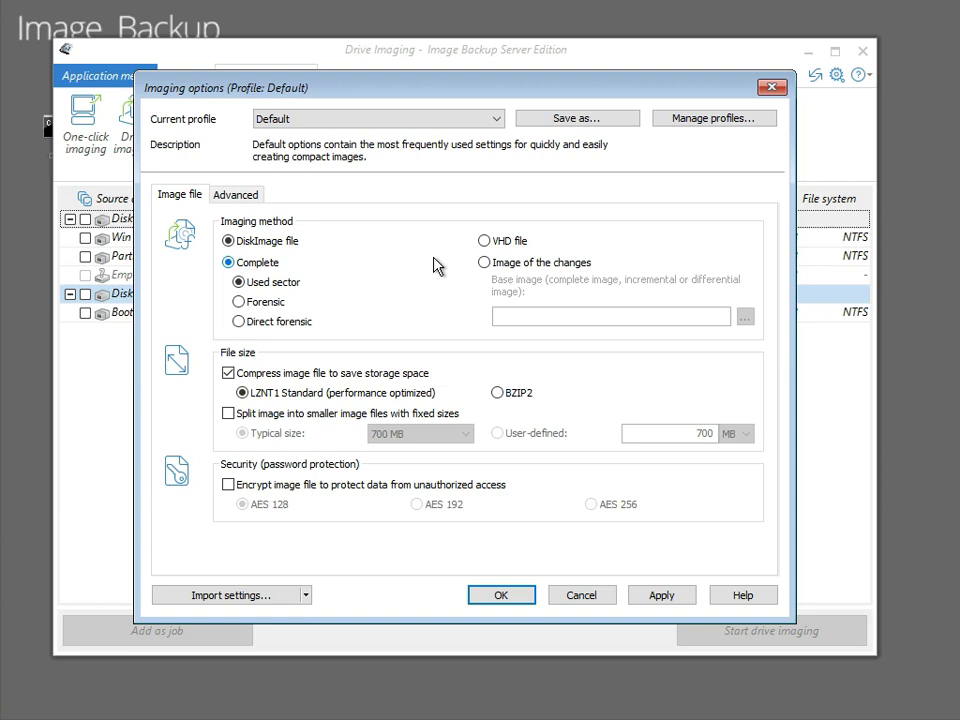
pyautogui.click(289, 282)
pyautogui.click(270, 304)
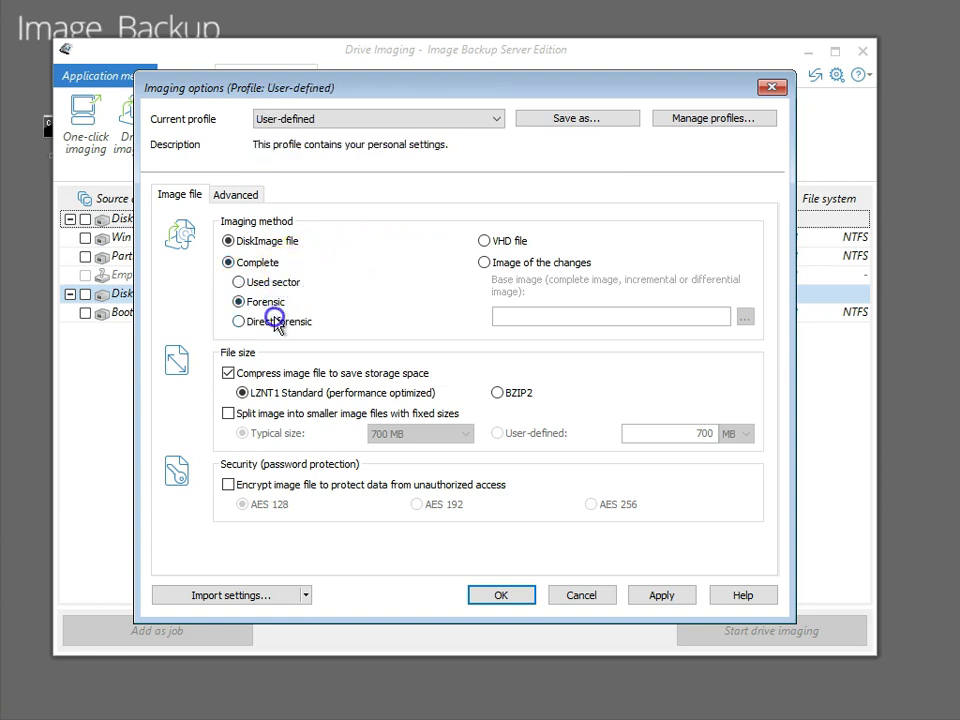
pyautogui.click(274, 321)
pyautogui.click(503, 243)
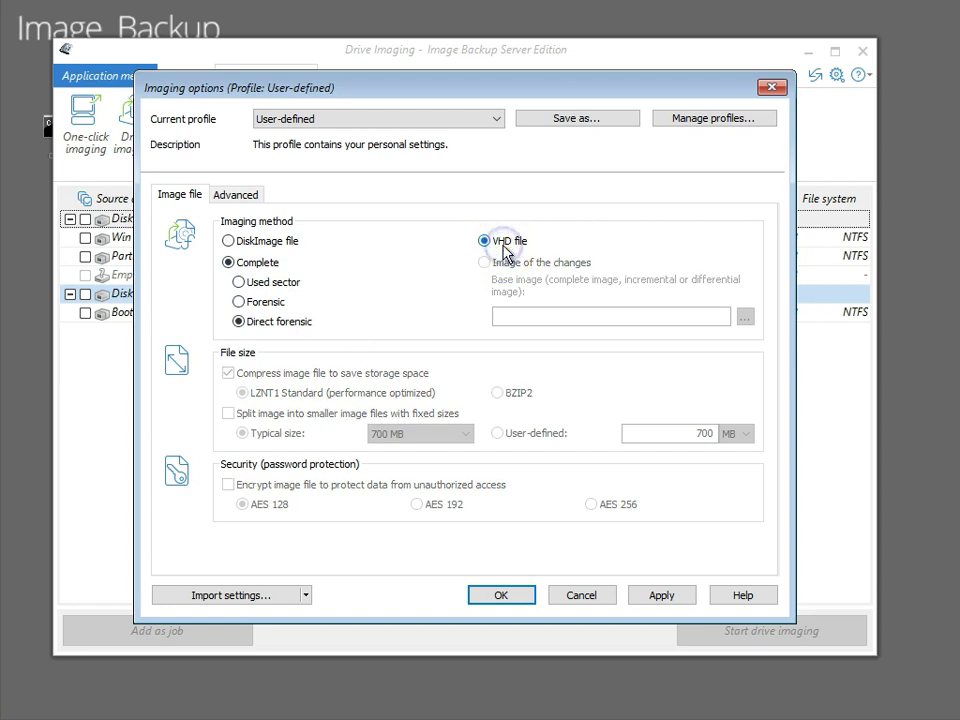
pyautogui.click(270, 244)
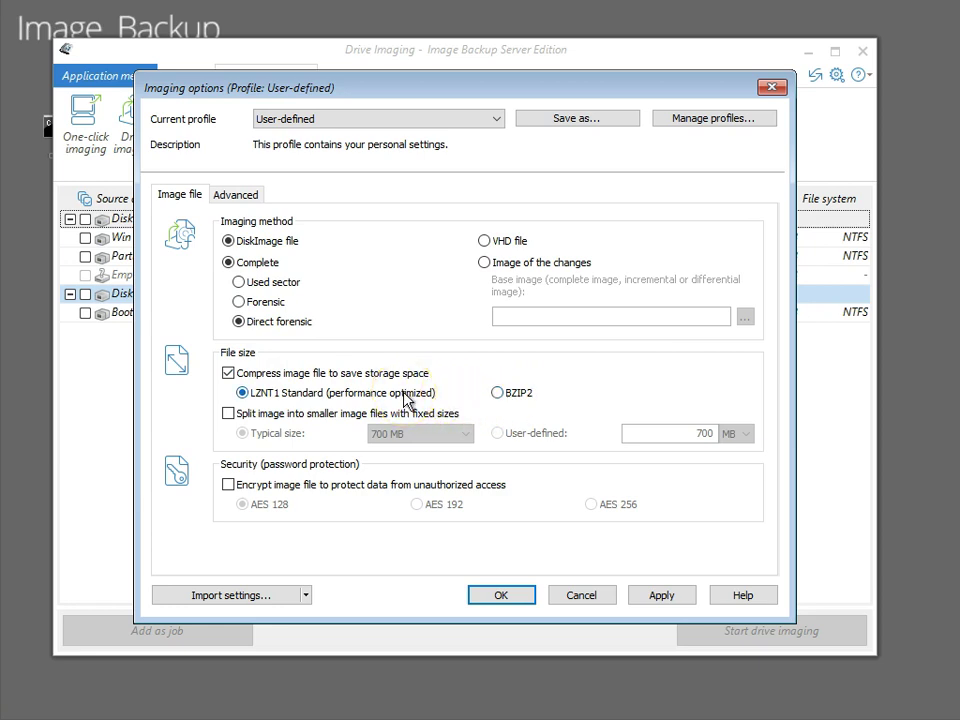
# - Split the image into files of the typical size 700 MB with LZNT1 Standard compression, and encrypt it with AES 256
pyautogui.click(512, 394)
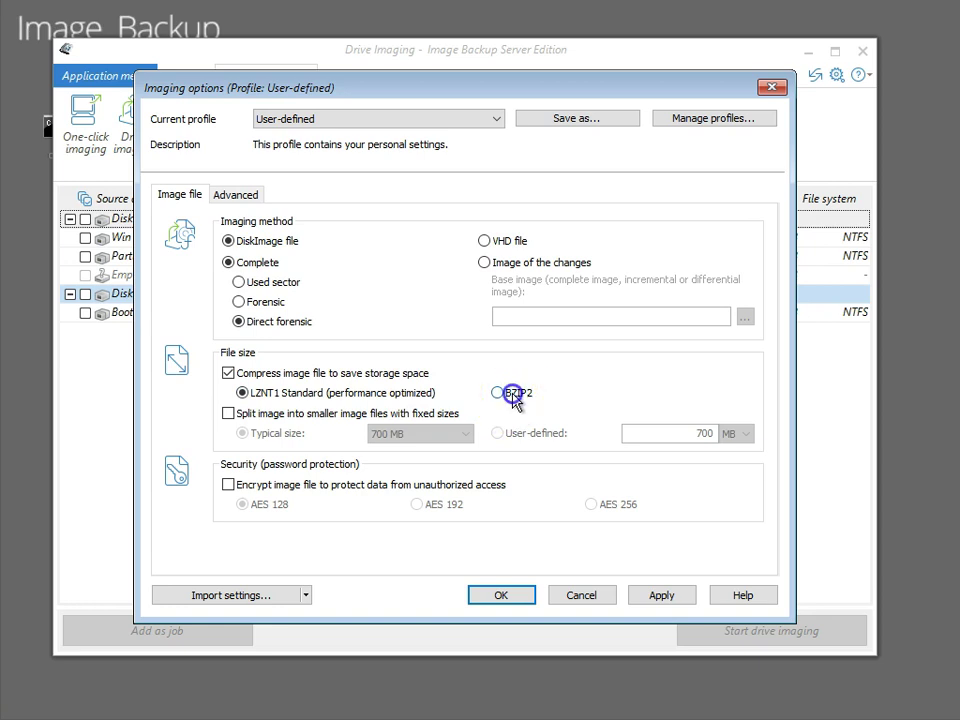
pyautogui.click(398, 398)
pyautogui.click(268, 412)
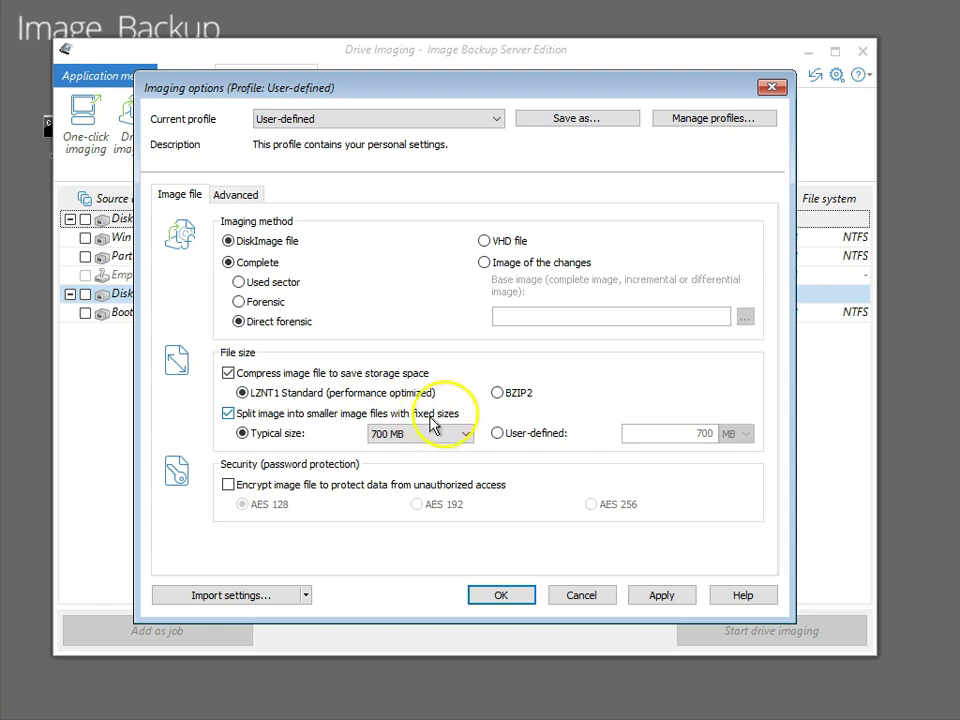
pyautogui.click(538, 433)
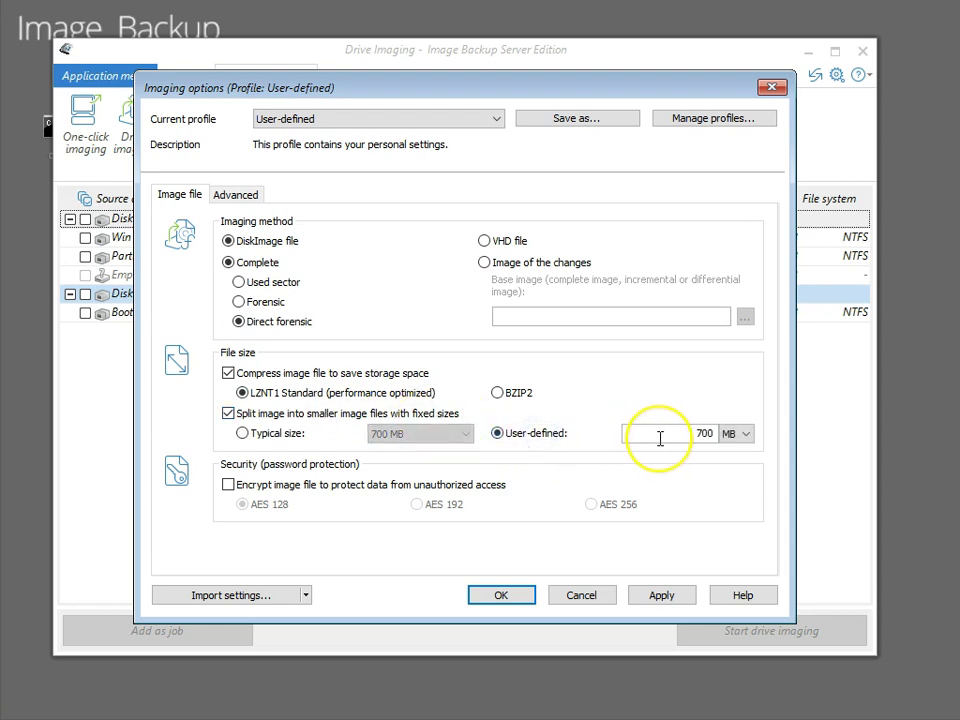
pyautogui.click(279, 433)
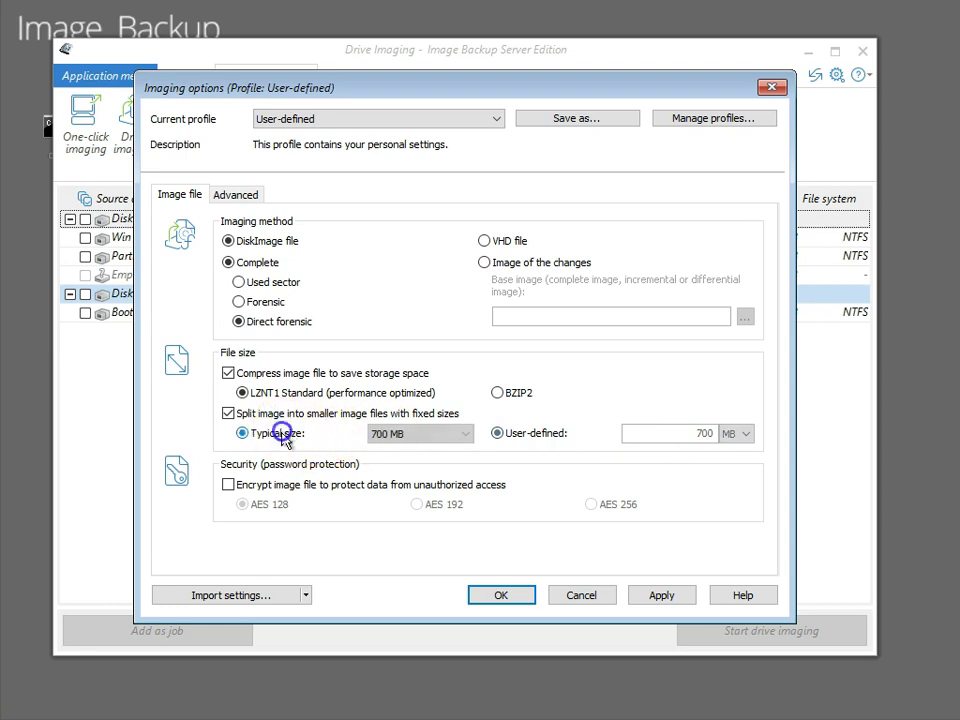
pyautogui.click(262, 485)
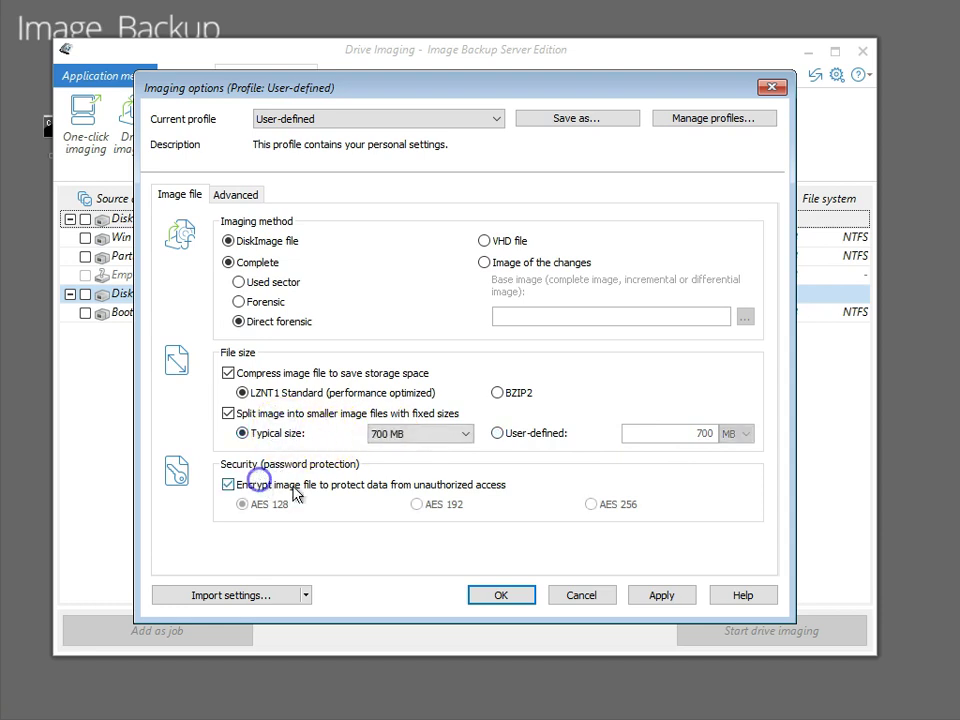
pyautogui.click(600, 505)
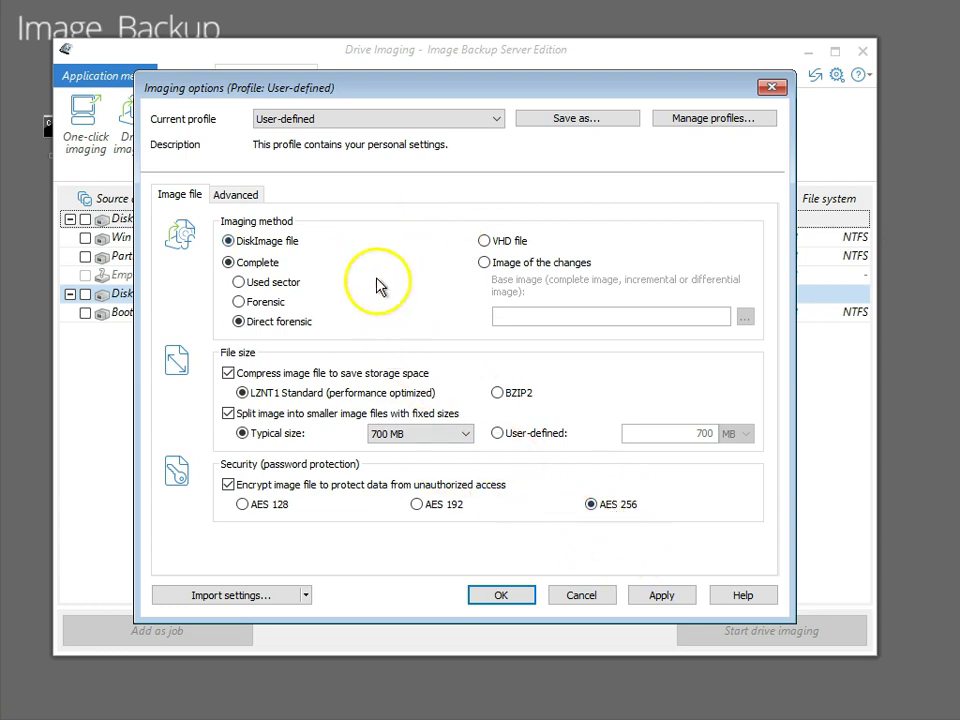
# - Review the advanced imaging options and the list of files excluded from imaging
pyautogui.click(243, 203)
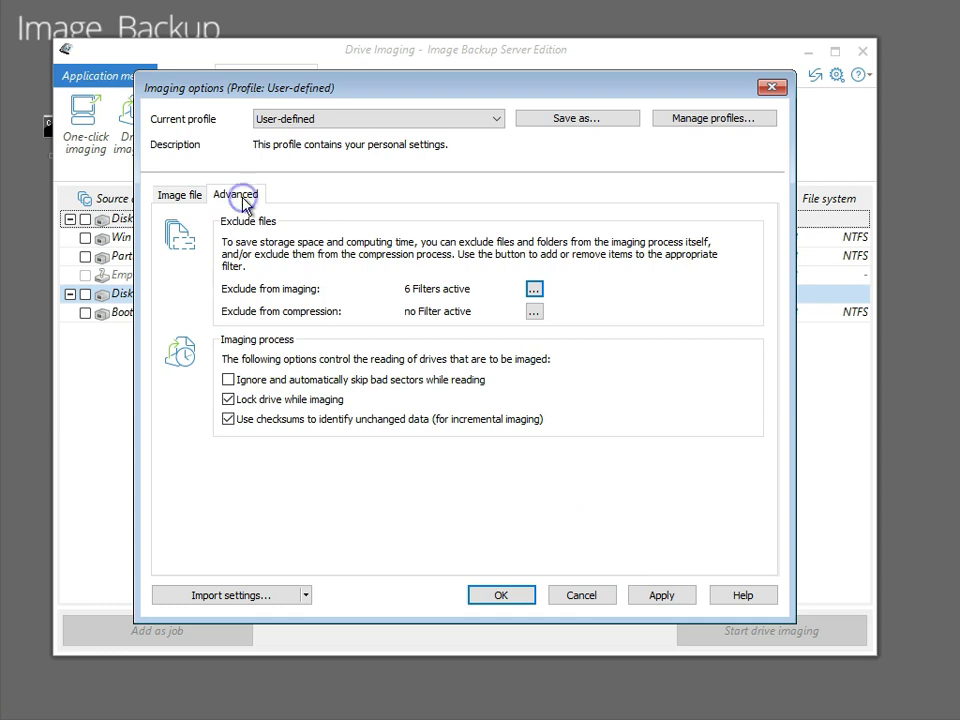
pyautogui.click(533, 290)
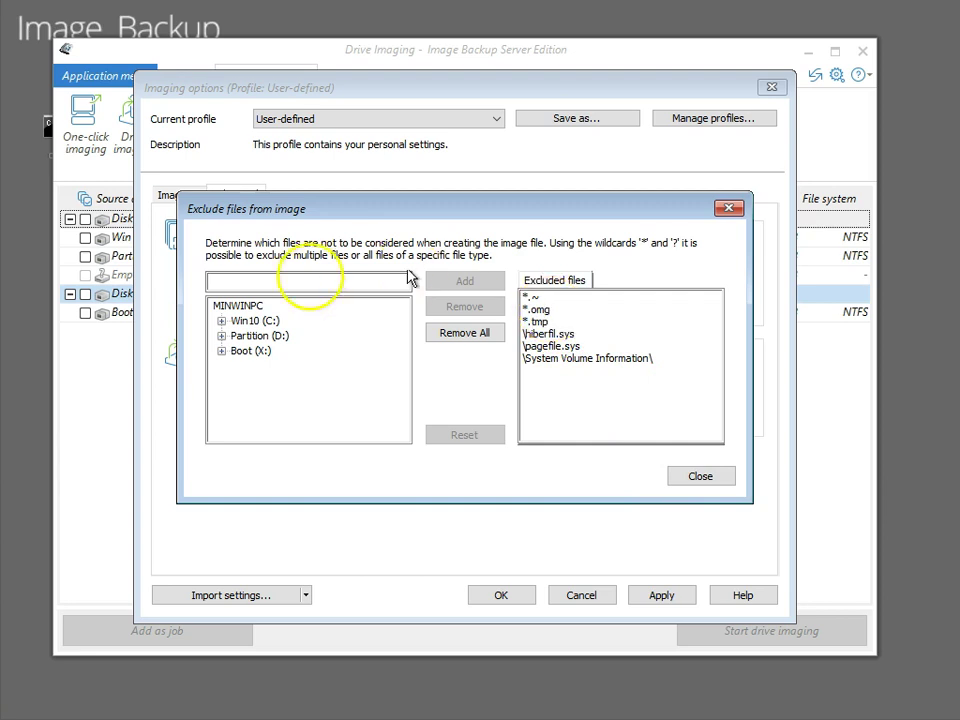
pyautogui.click(705, 477)
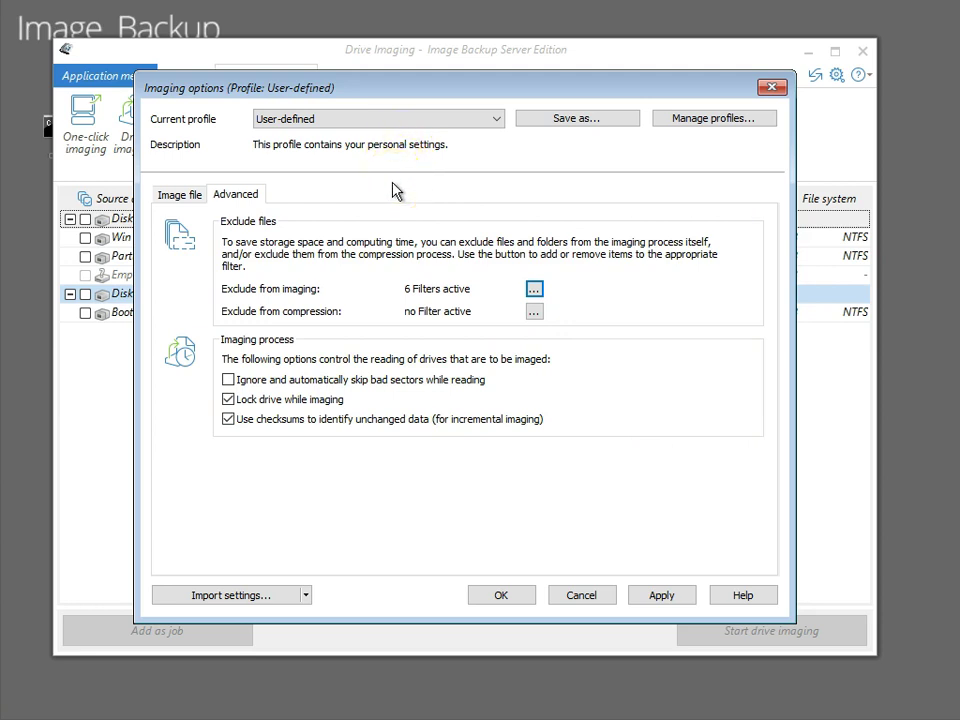
# - Save the current imaging options as a new profile named Gaming PC, placed after the Archive profile
pyautogui.click(369, 122)
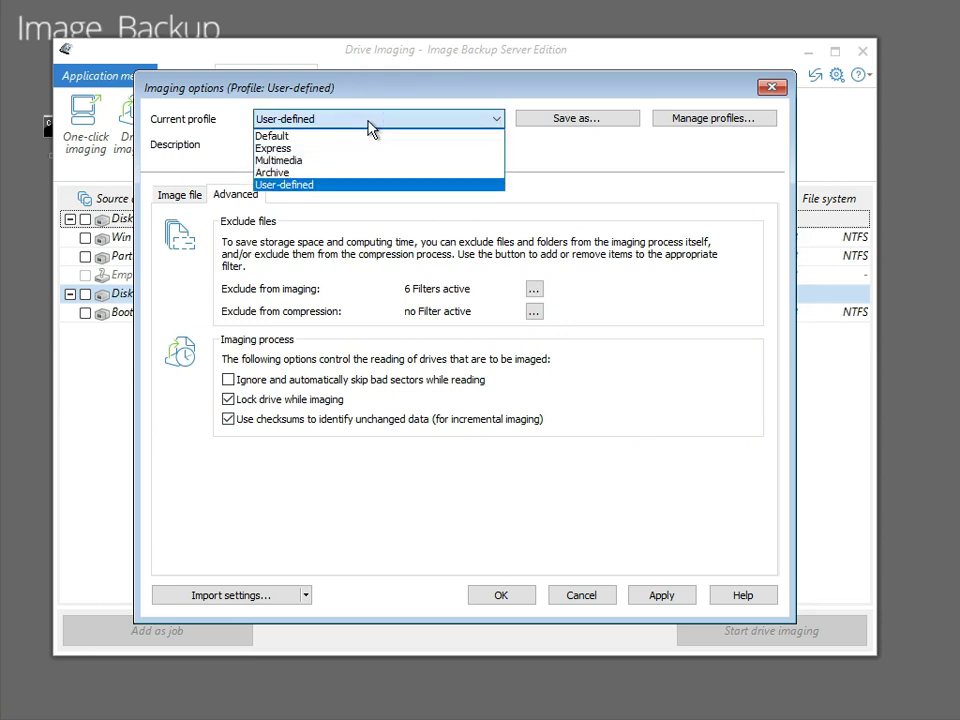
pyautogui.click(368, 121)
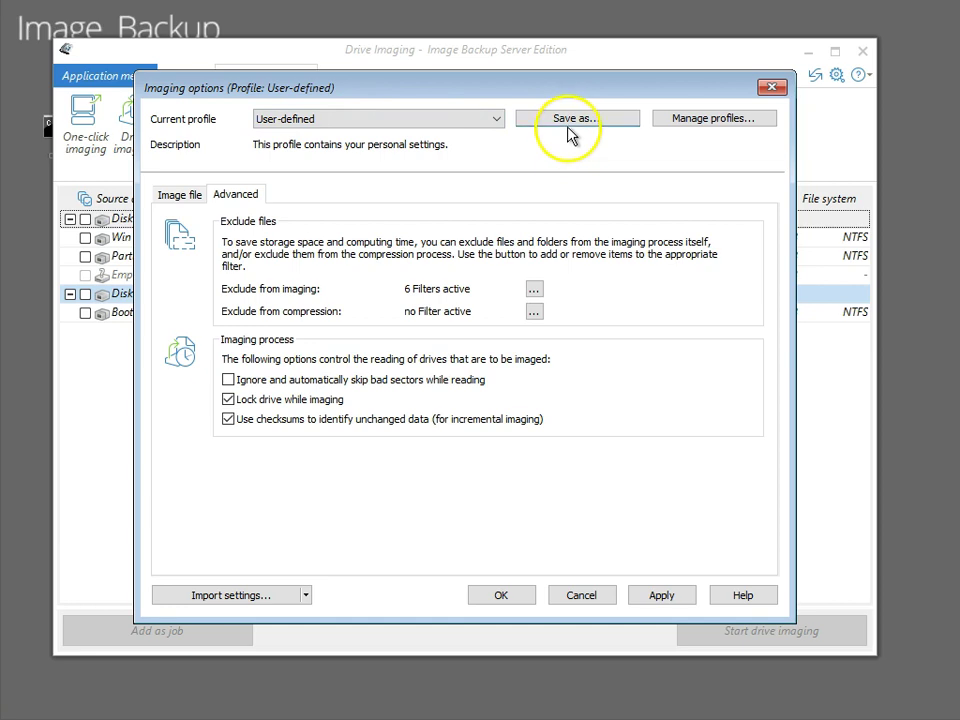
pyautogui.click(567, 128)
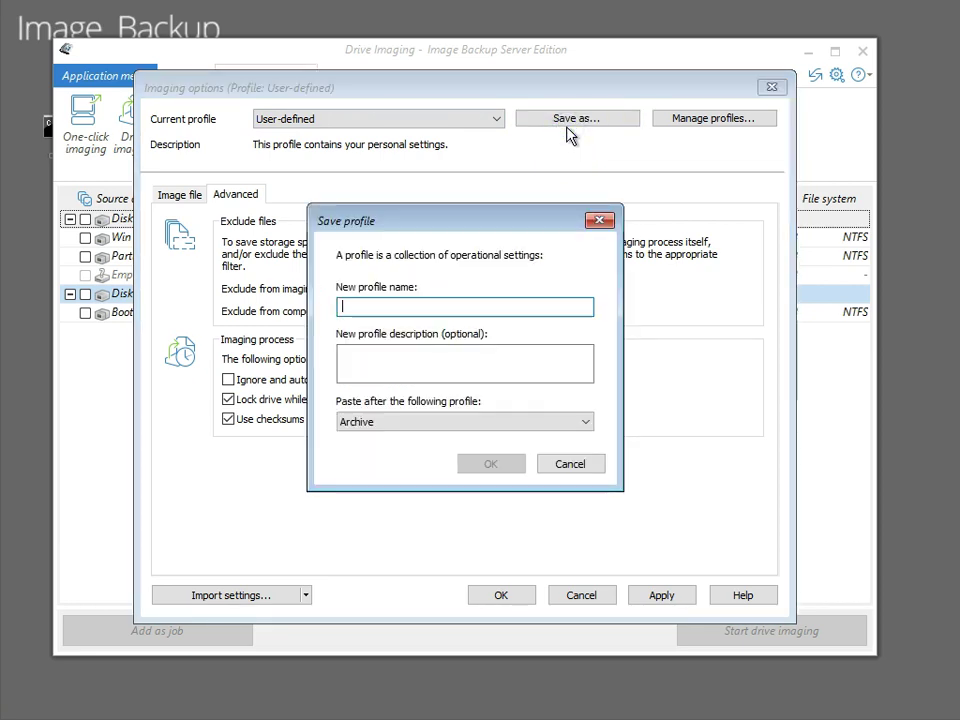
pyautogui.write('Gaming PC')
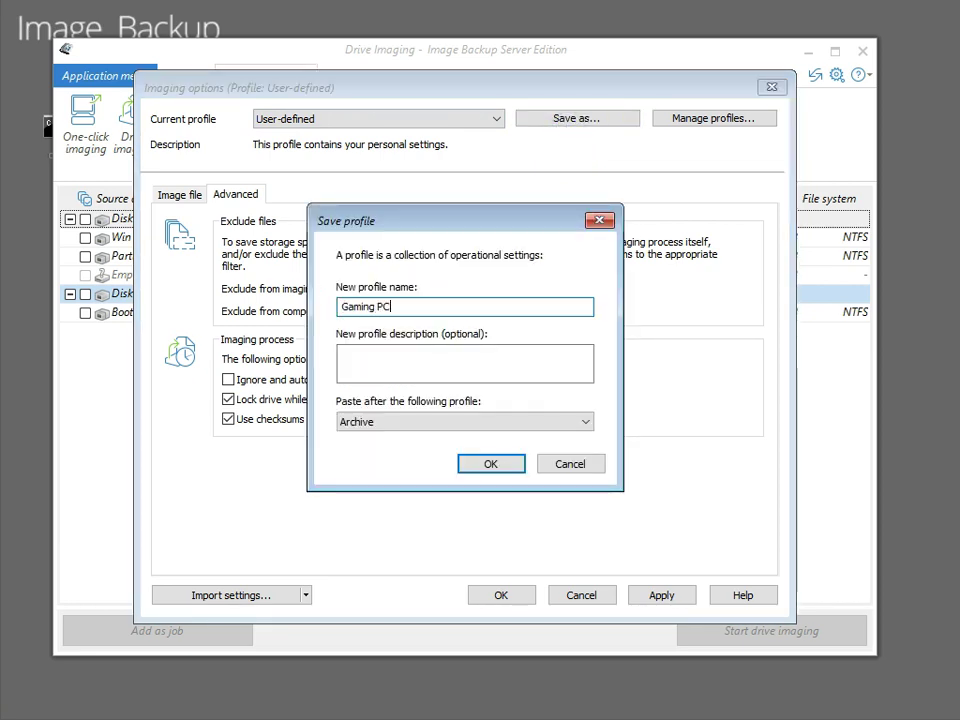
pyautogui.click(499, 464)
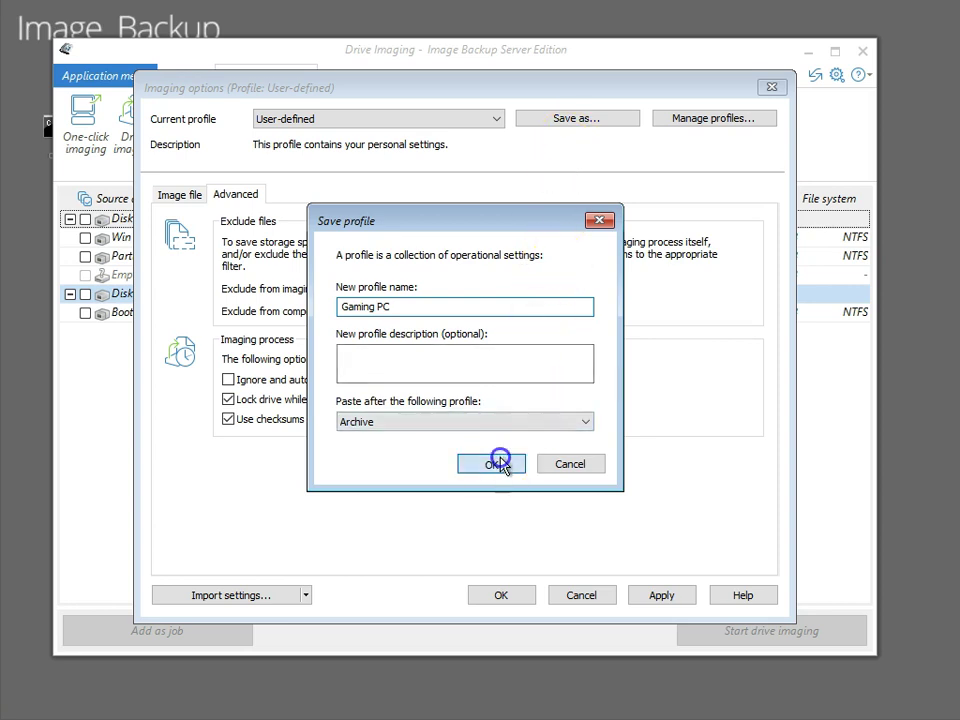
# - Review the Gaming PC profile's image file settings, the profile management list and the settings import and export choices, and leave the imaging options
pyautogui.click(185, 192)
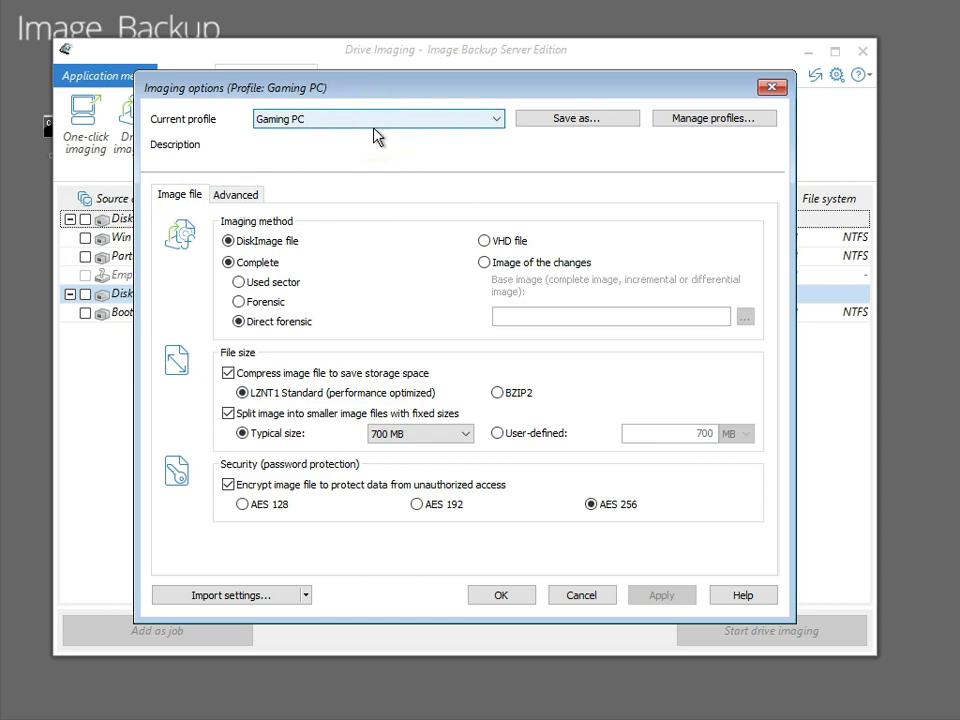
pyautogui.click(692, 132)
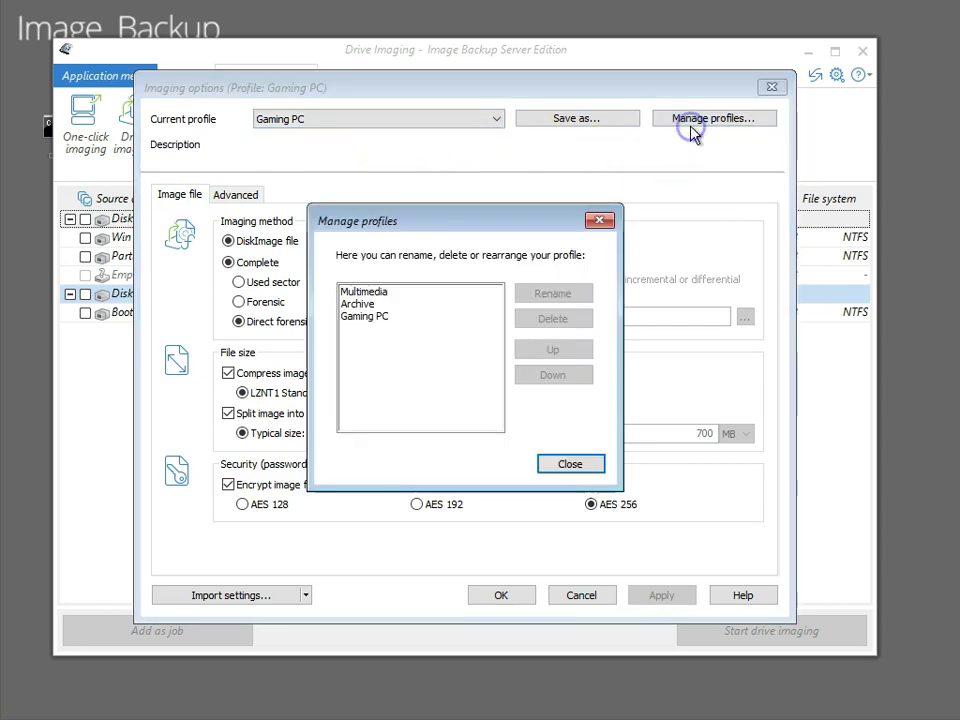
pyautogui.click(570, 464)
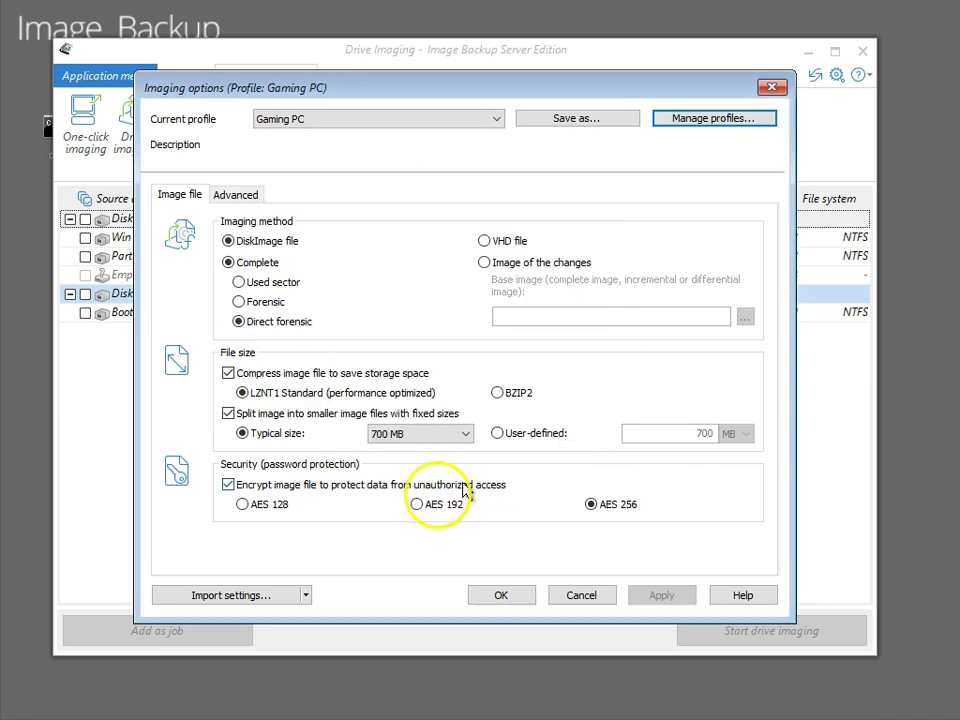
pyautogui.click(309, 597)
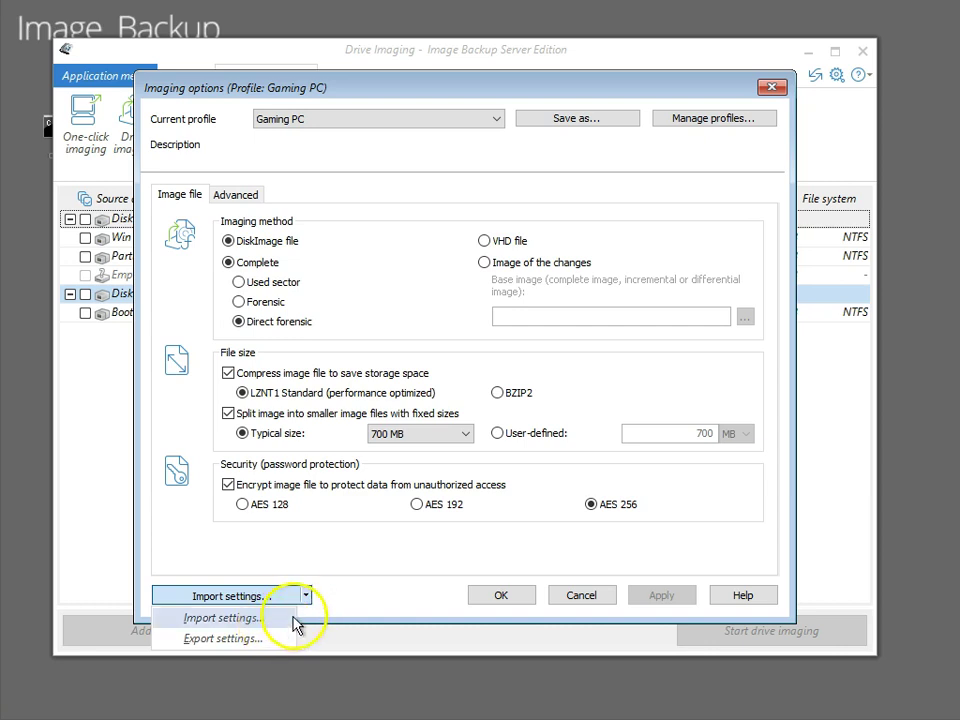
pyautogui.click(352, 590)
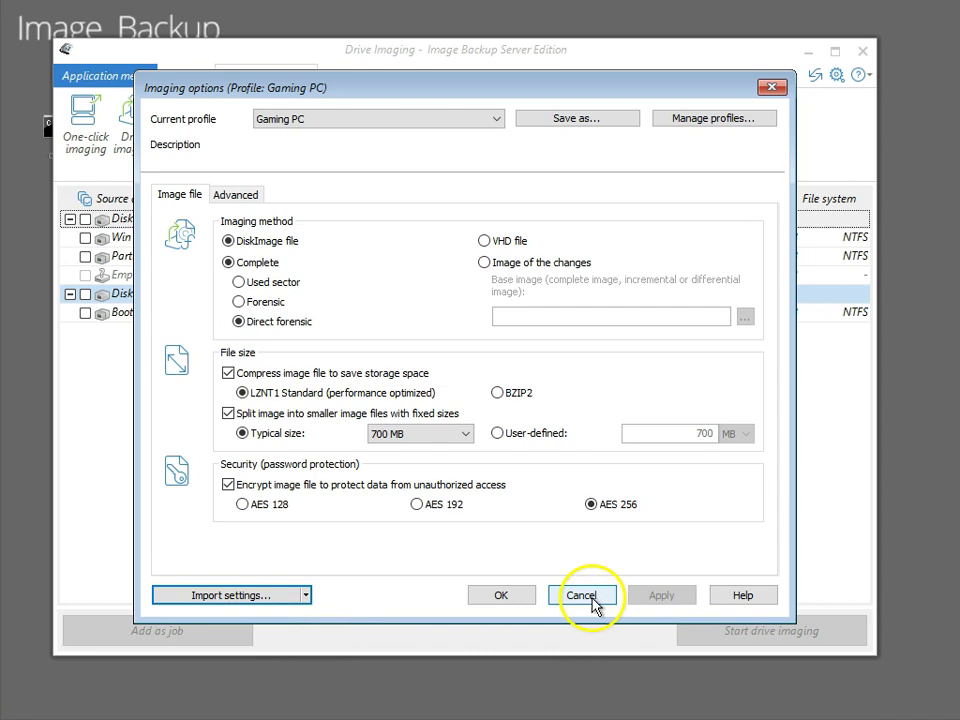
pyautogui.click(582, 595)
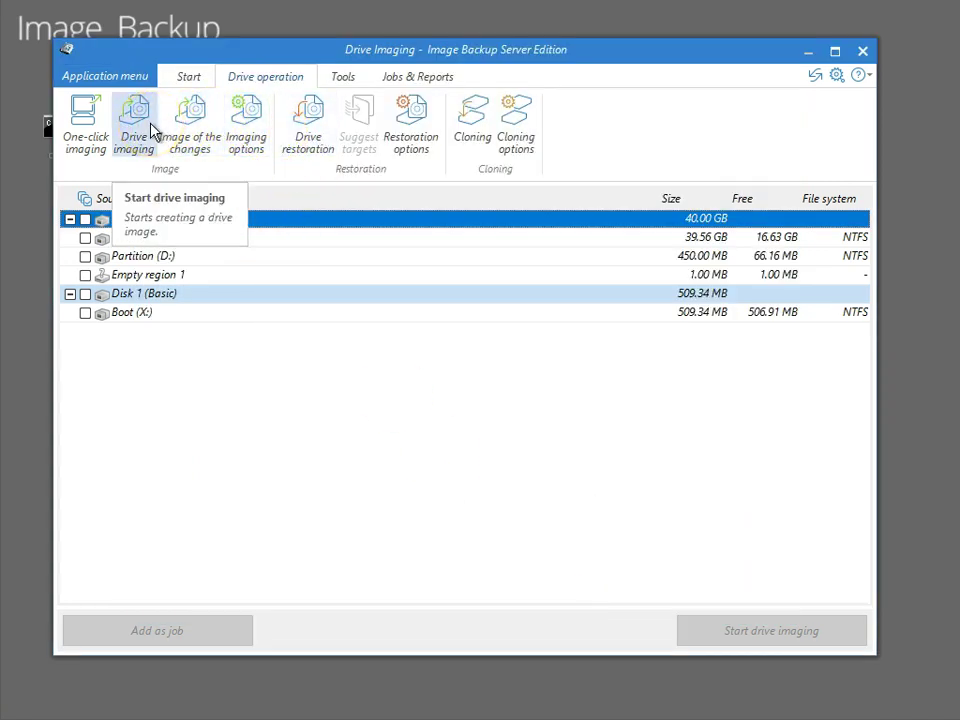
# - Start a restoration from the start page and look through the locations available for selecting an image file
pyautogui.click(183, 133)
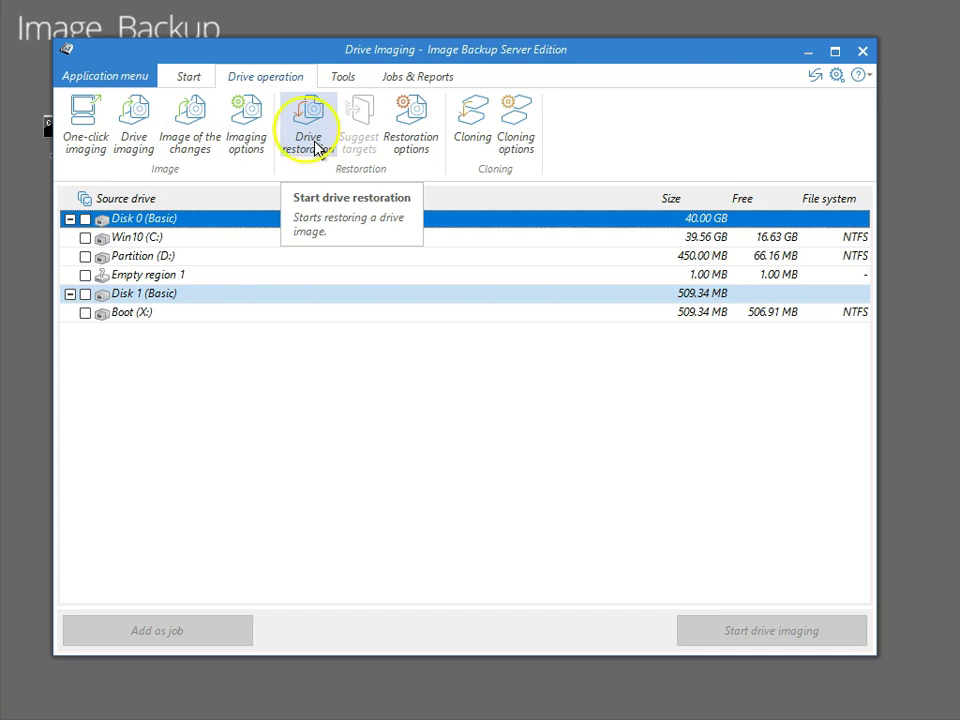
pyautogui.click(196, 79)
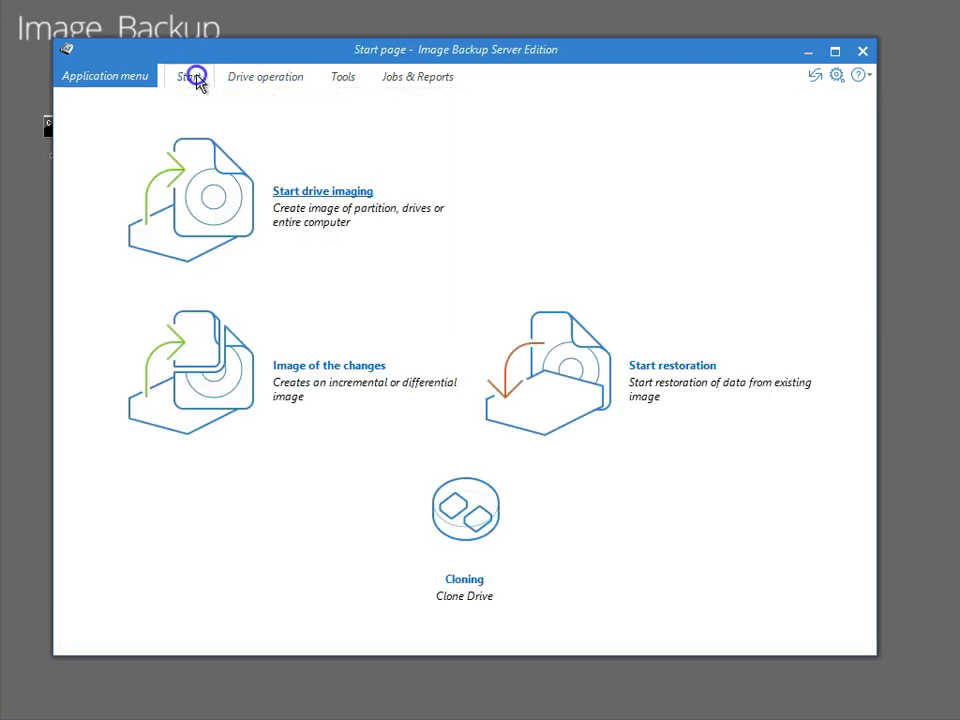
pyautogui.click(682, 380)
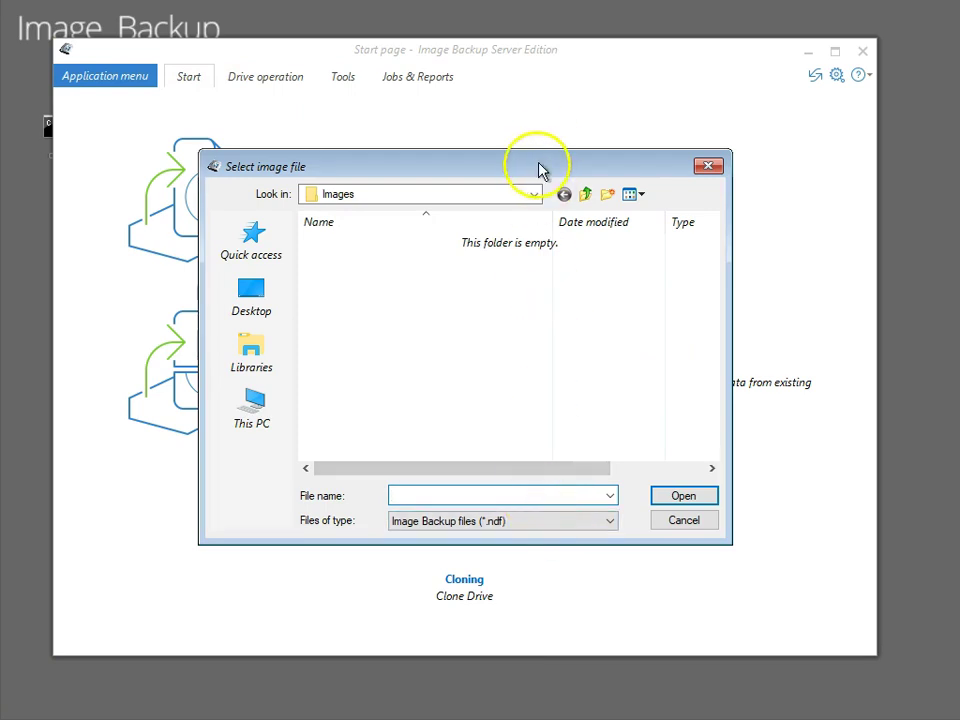
pyautogui.click(534, 193)
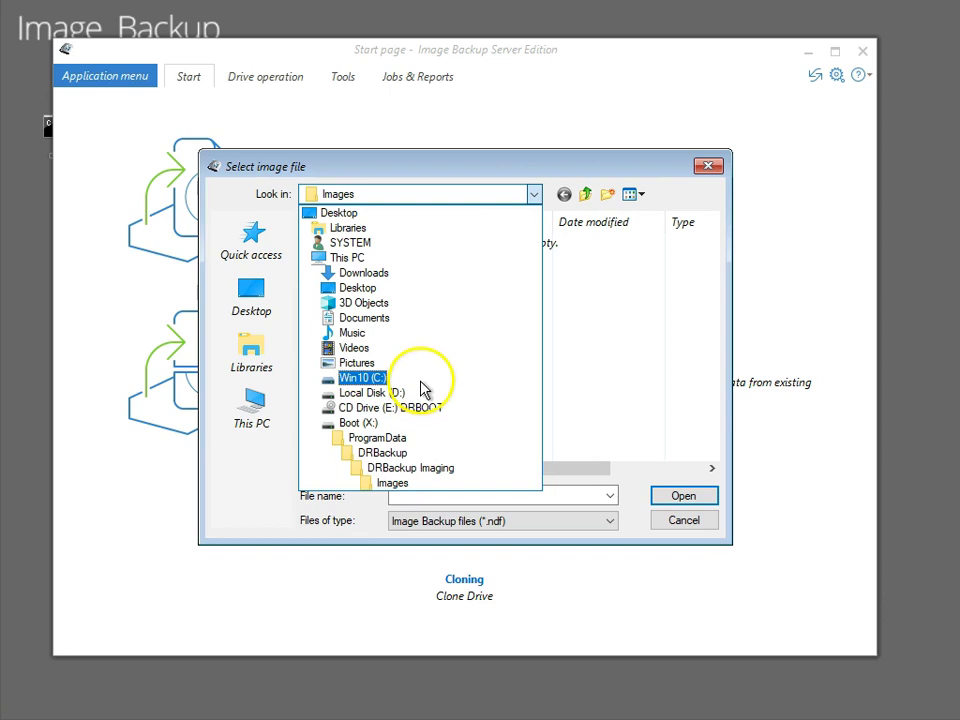
pyautogui.click(620, 470)
# - Switch the image file filter to All files (*.*) and back to Image Backup files (*.ndf), and cancel the file selection
pyautogui.click(568, 522)
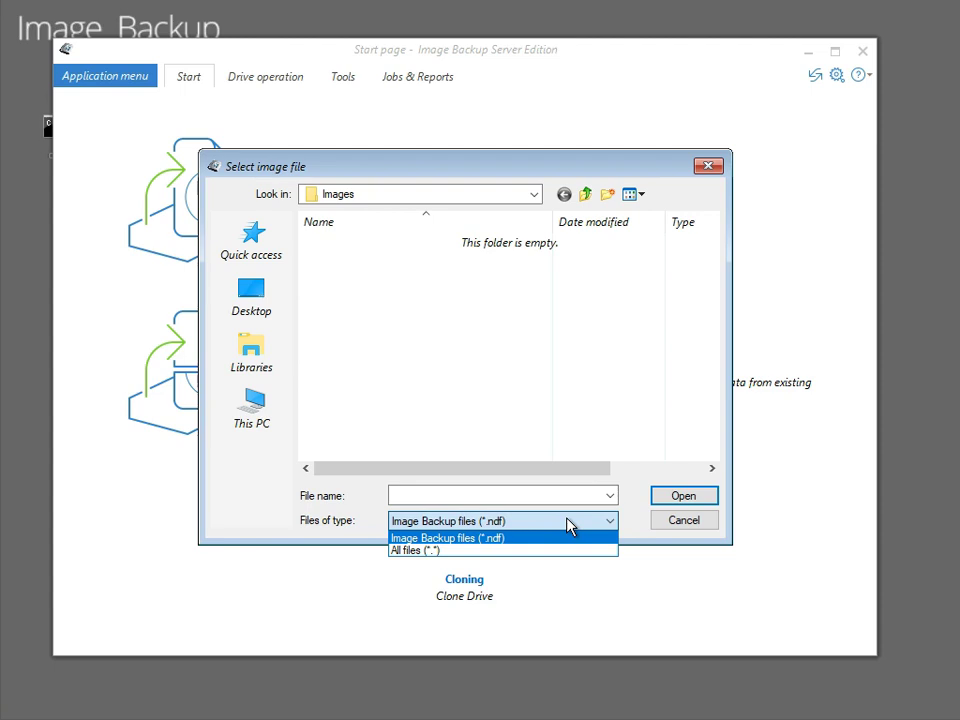
pyautogui.click(564, 520)
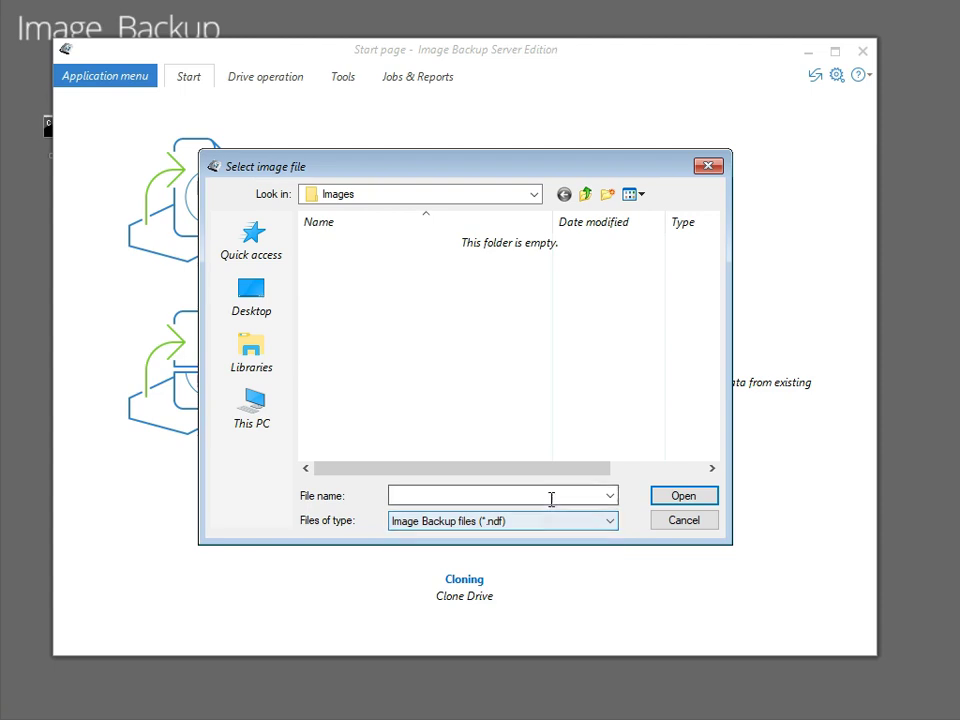
pyautogui.click(547, 522)
pyautogui.click(547, 522)
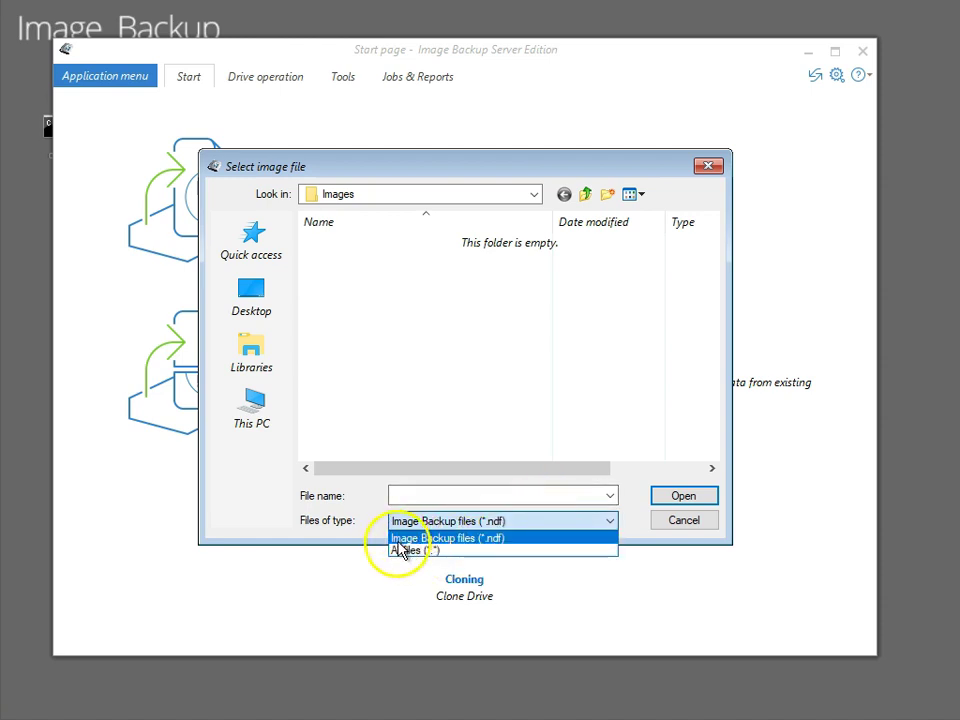
pyautogui.click(437, 551)
pyautogui.click(448, 522)
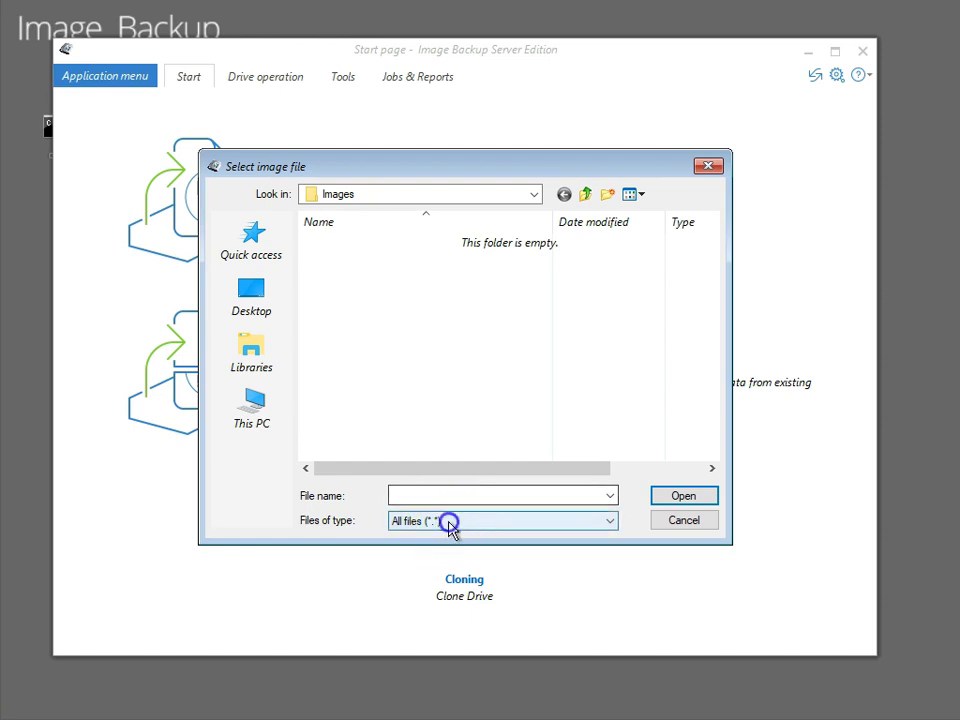
pyautogui.click(458, 538)
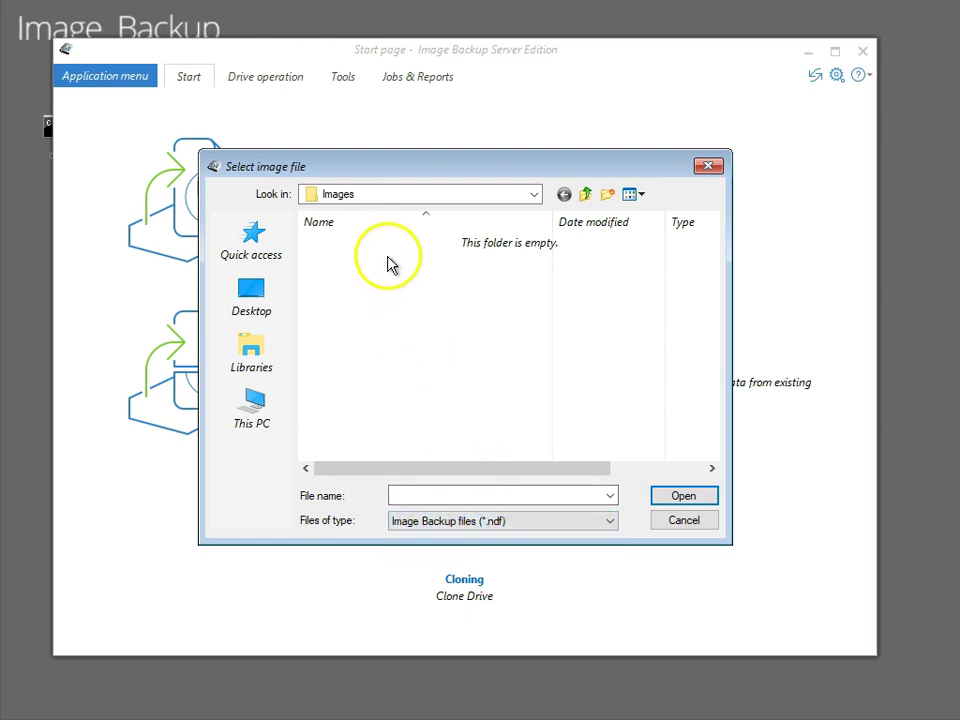
pyautogui.click(694, 519)
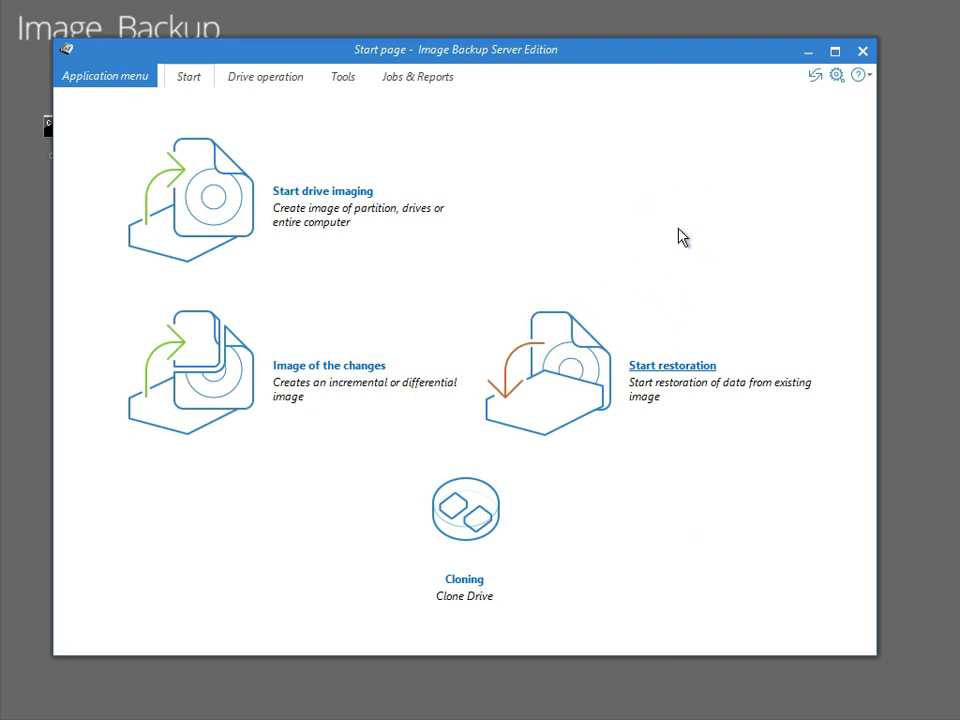
# - Open drive cloning and review the cloning options, including the read method, advanced settings, excluded files and profiles, and cancel the dialog
pyautogui.click(480, 583)
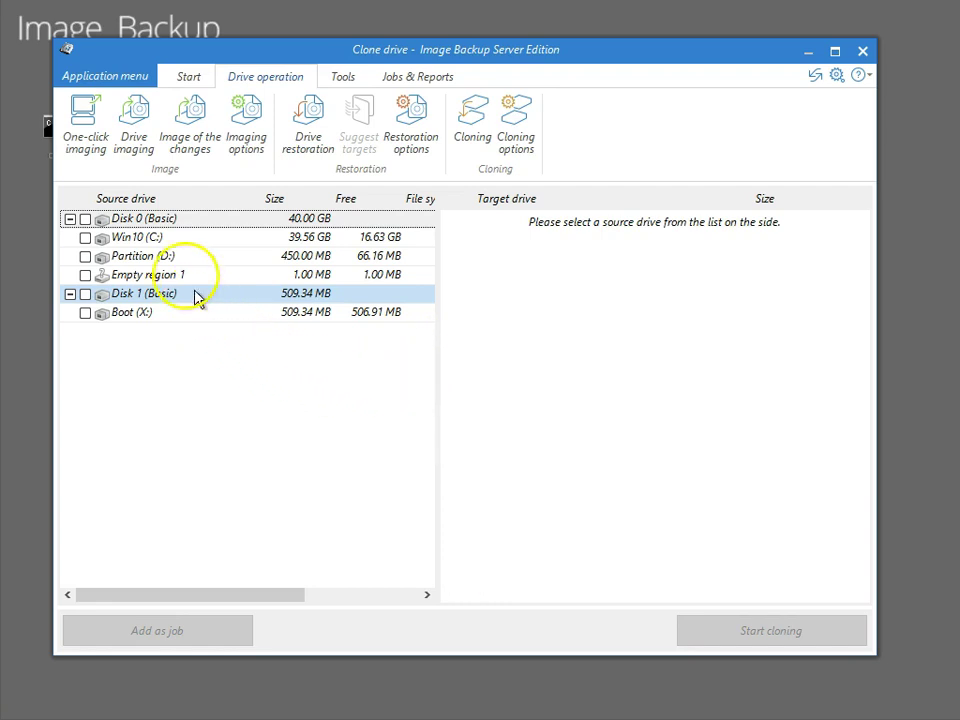
pyautogui.click(157, 200)
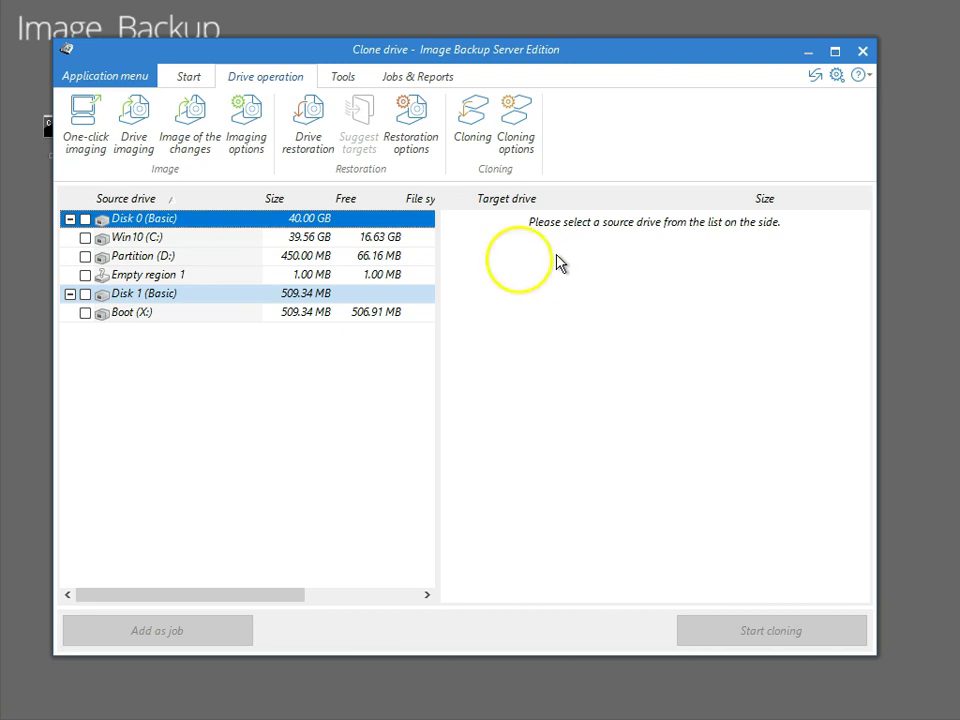
pyautogui.click(525, 130)
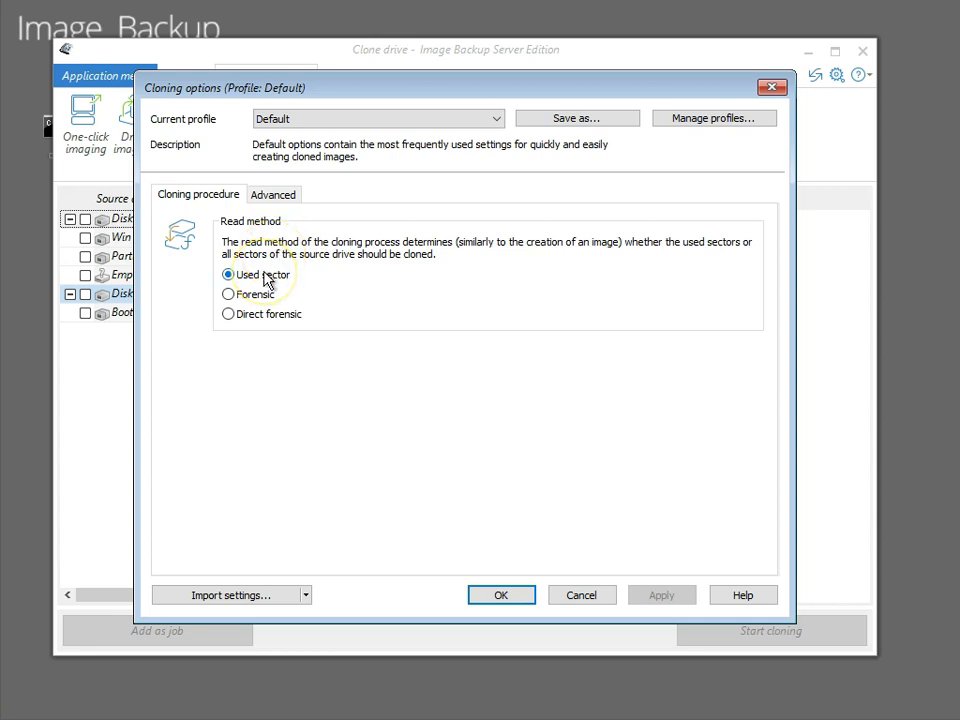
pyautogui.click(286, 200)
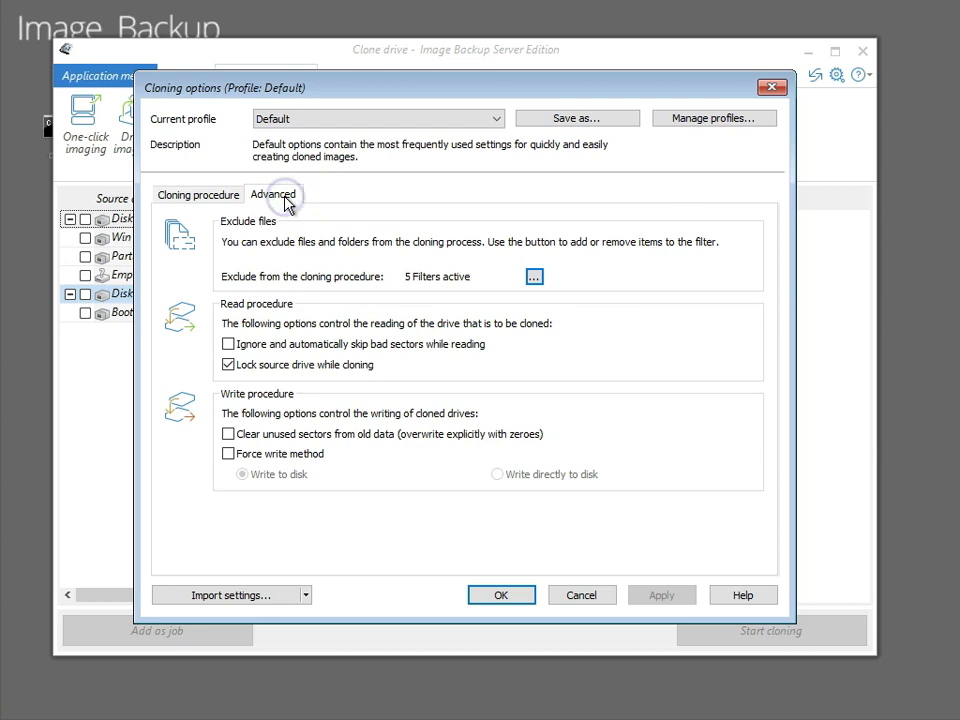
pyautogui.click(534, 277)
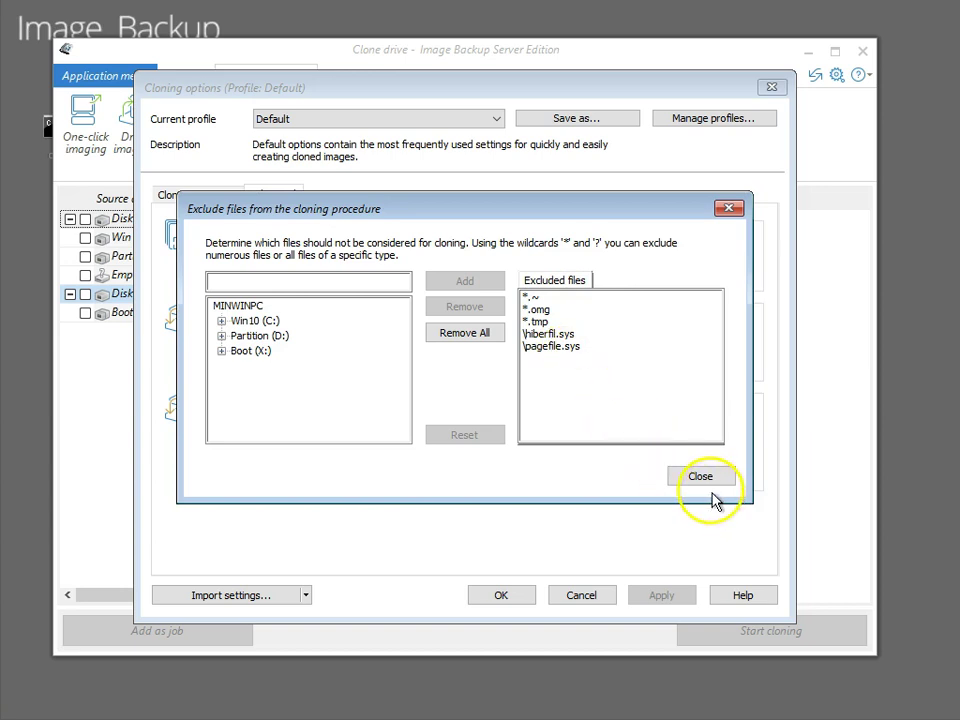
pyautogui.click(705, 482)
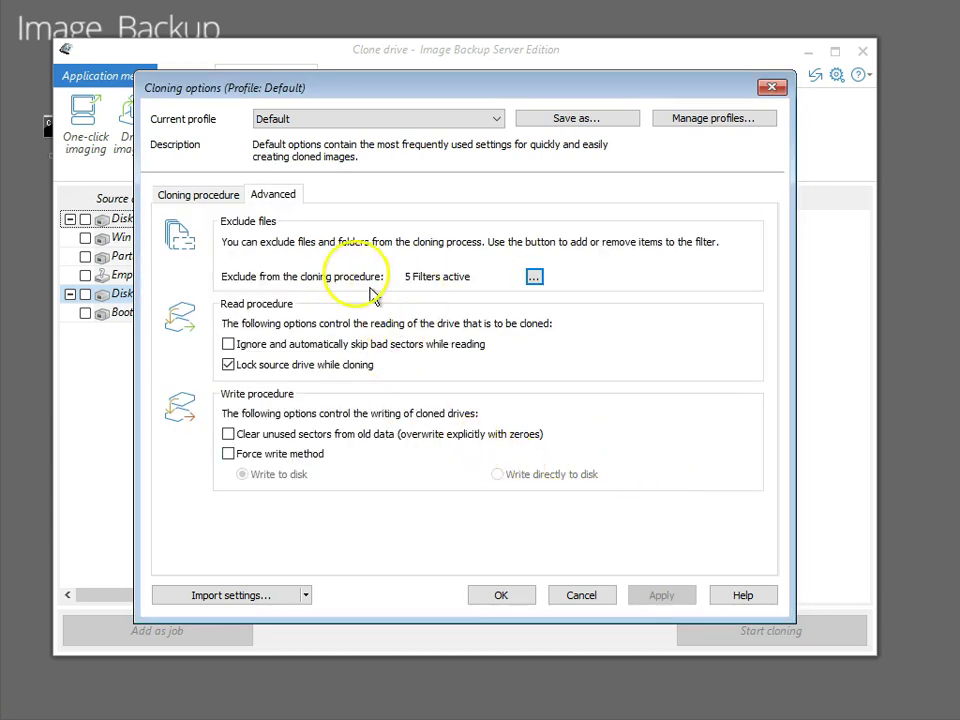
pyautogui.click(497, 120)
pyautogui.click(500, 120)
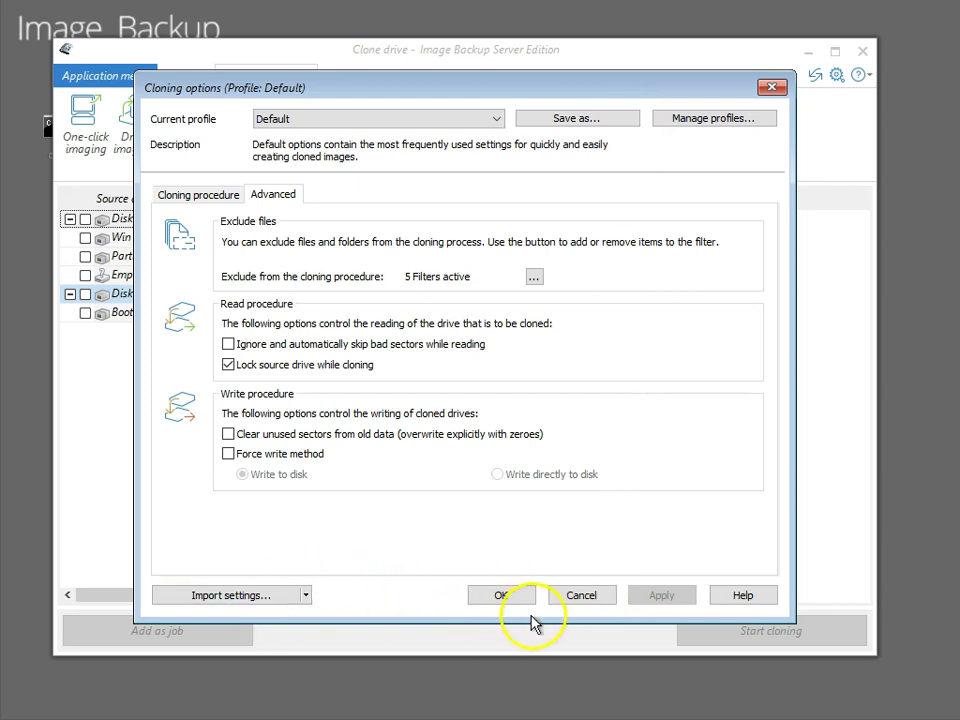
pyautogui.click(579, 603)
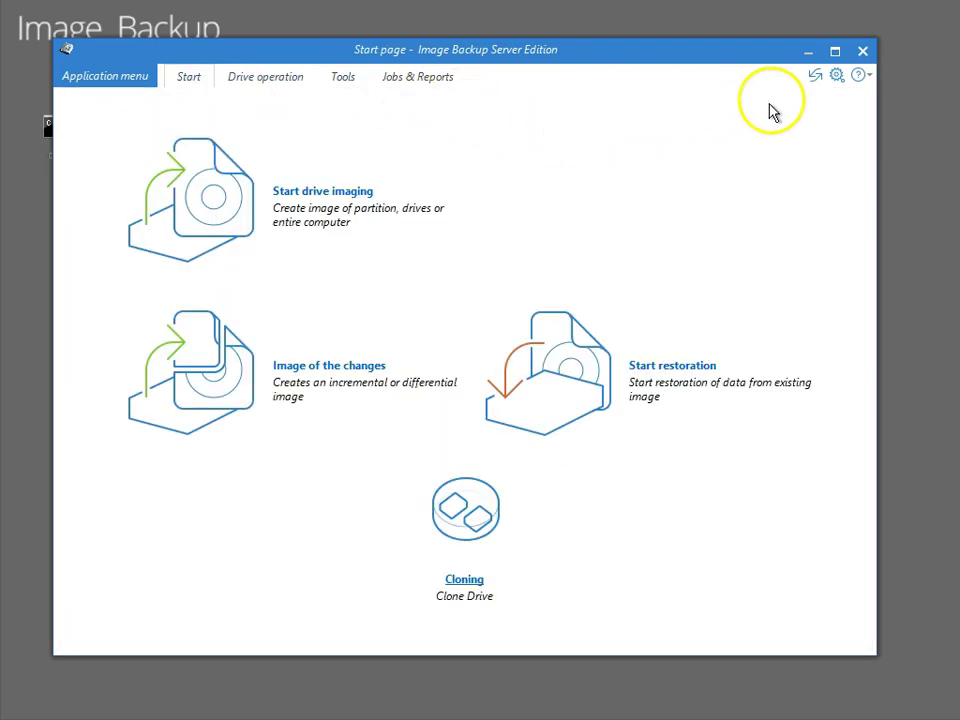
# - Exit Image Backup and confirm restarting the computer
pyautogui.click(865, 52)
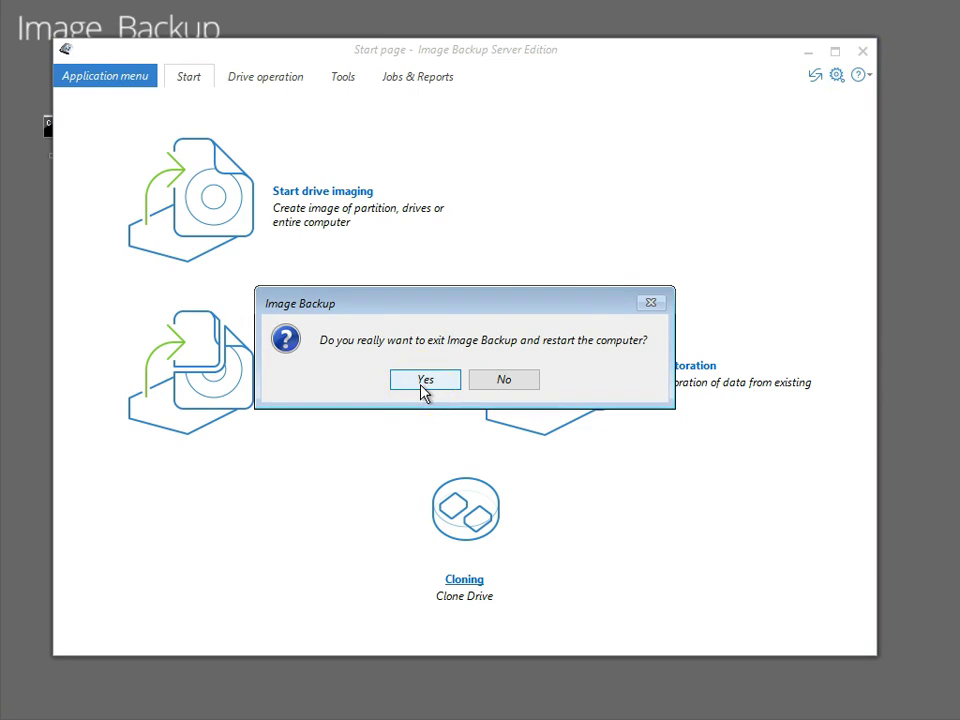
pyautogui.click(422, 385)
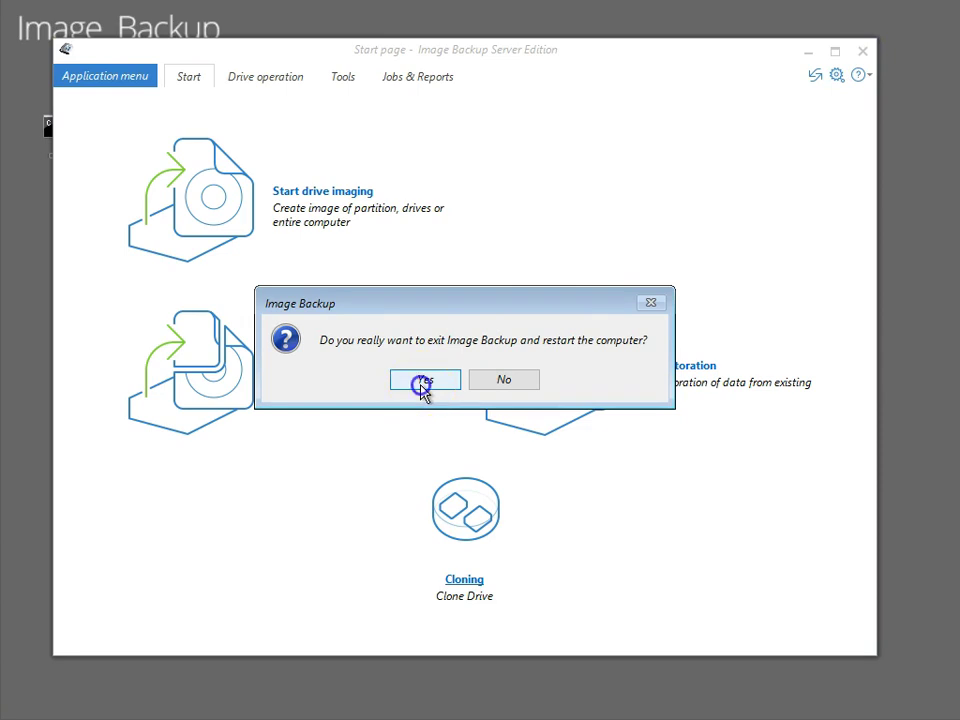